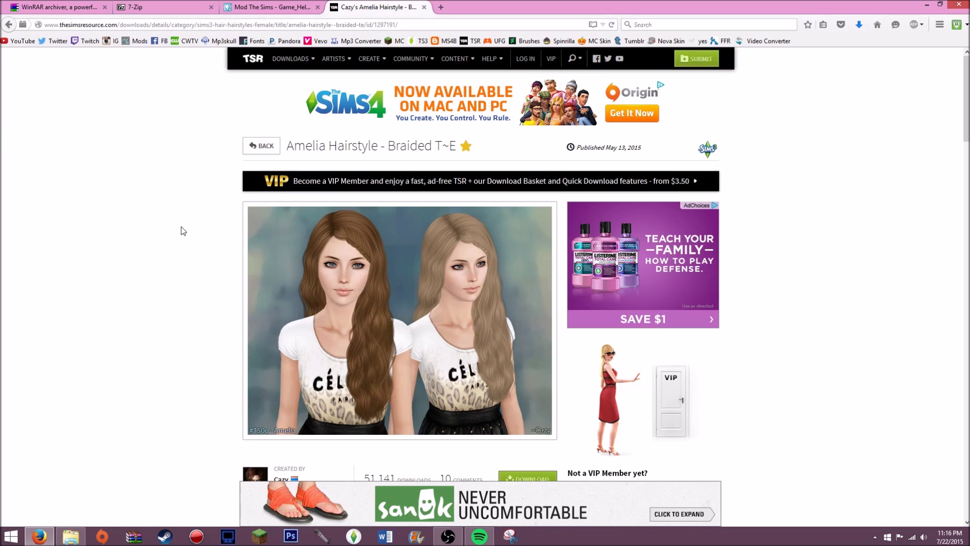
Step: Scroll through the Amelia Hairstyle page, then switch to the WinRAR download tab
scroll(183, 231, down, 2)
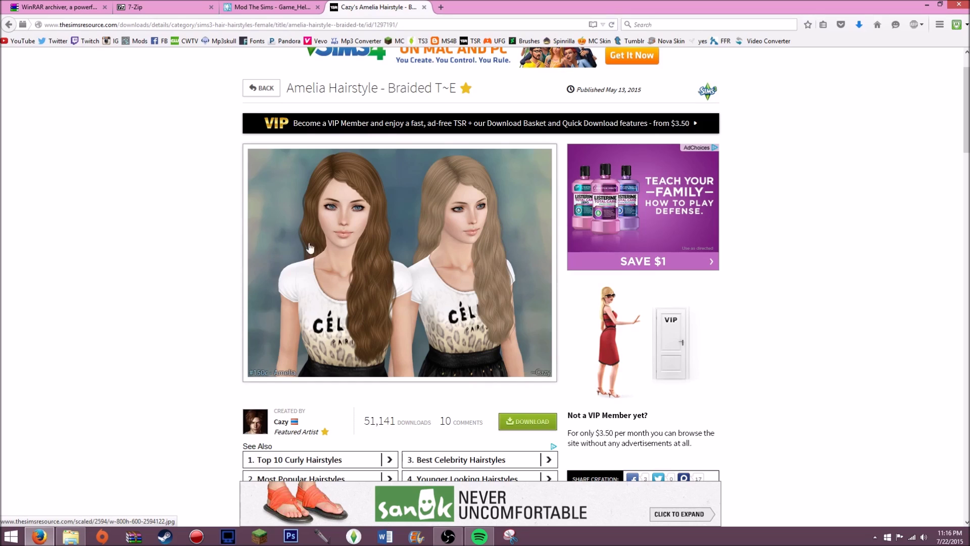
scroll(457, 238, down, 2)
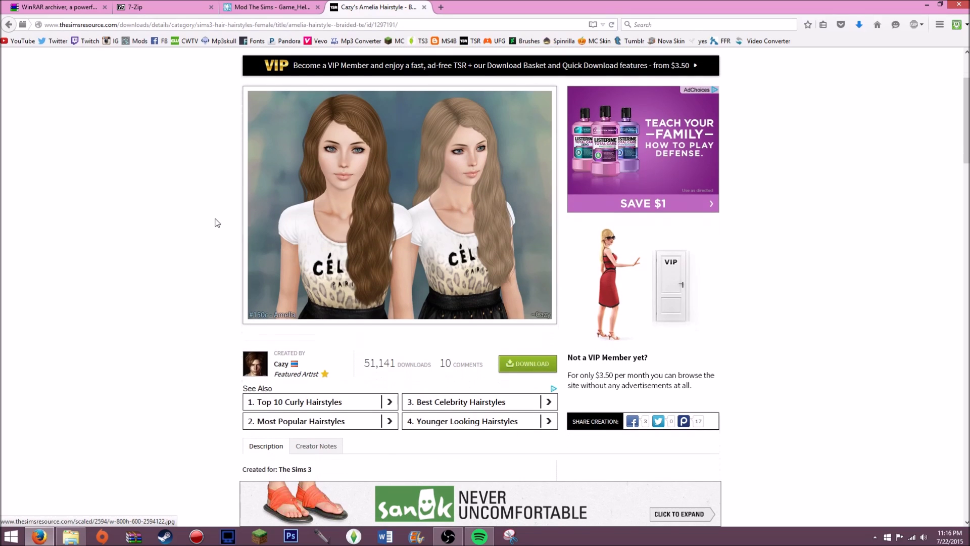
scroll(216, 222, up, 4)
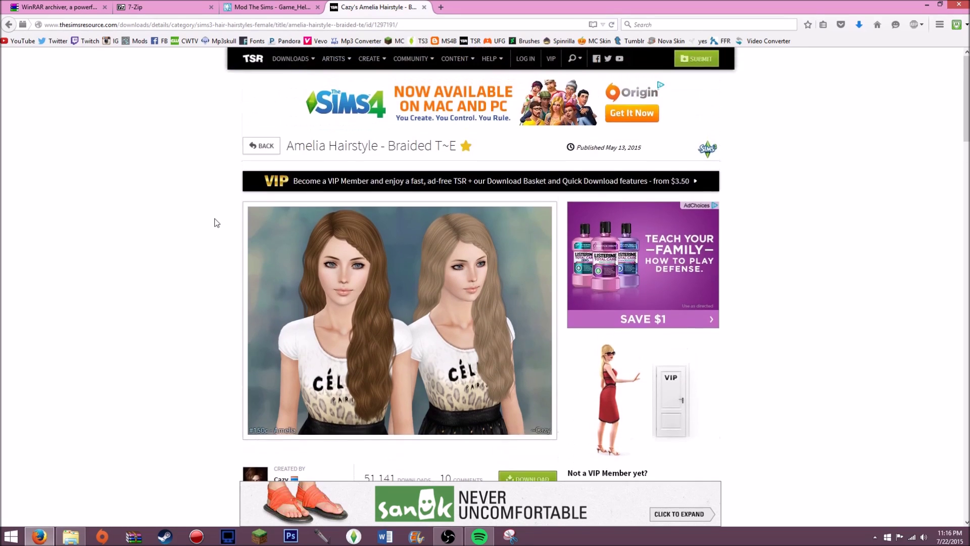
scroll(216, 222, down, 2)
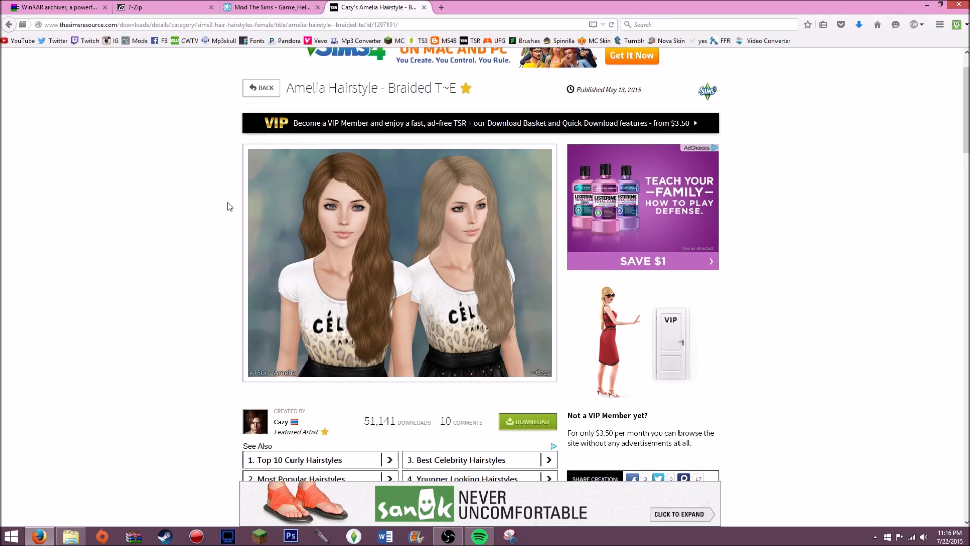
click(40, 7)
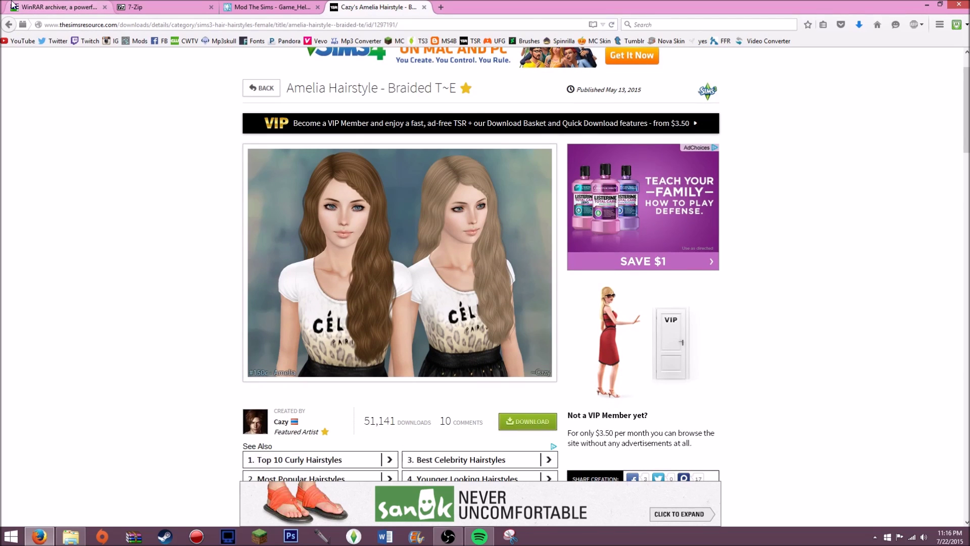
Step: Glance at the 7-Zip homepage, then browse the WinRAR download list
click(185, 6)
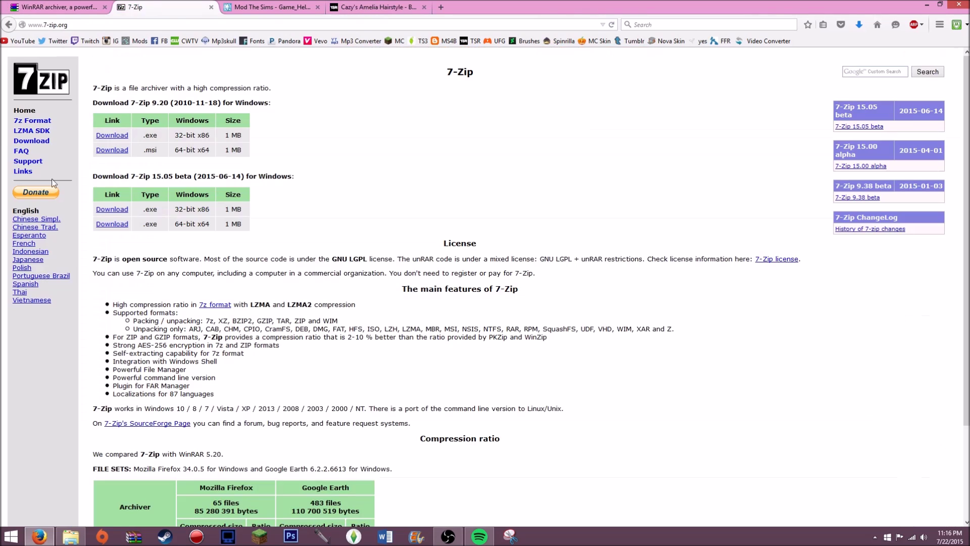
click(61, 7)
scroll(135, 208, down, 3)
scroll(311, 251, up, 7)
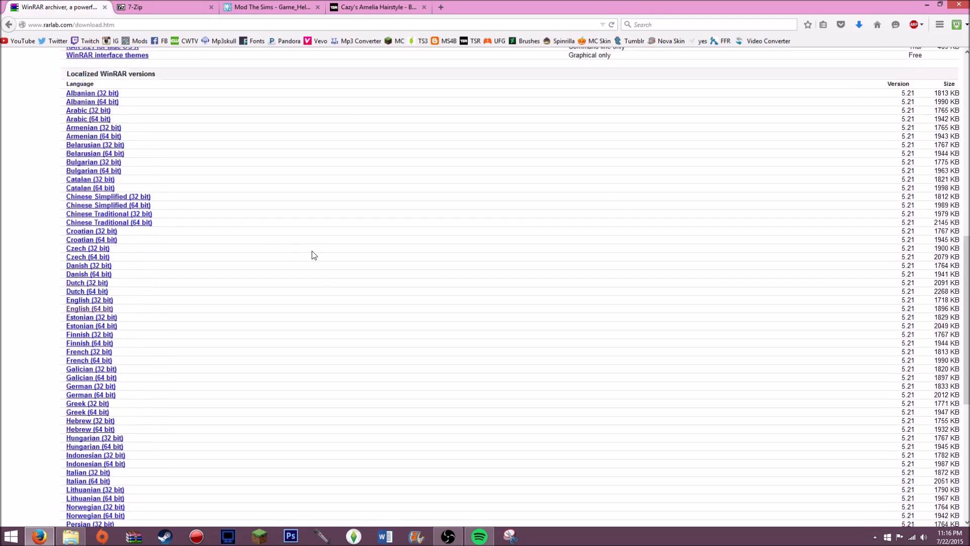
scroll(311, 253, up, 3)
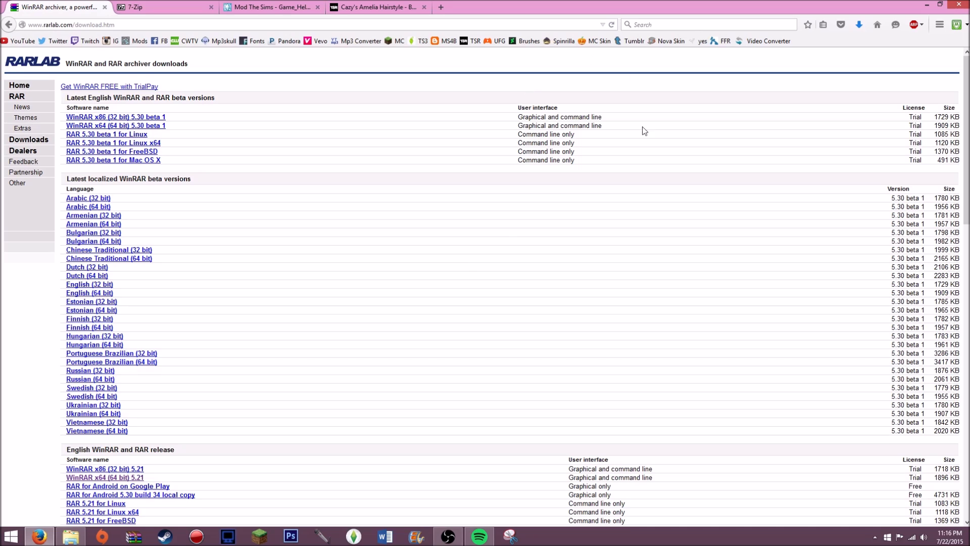
scroll(644, 131, down, 3)
scroll(390, 266, up, 1)
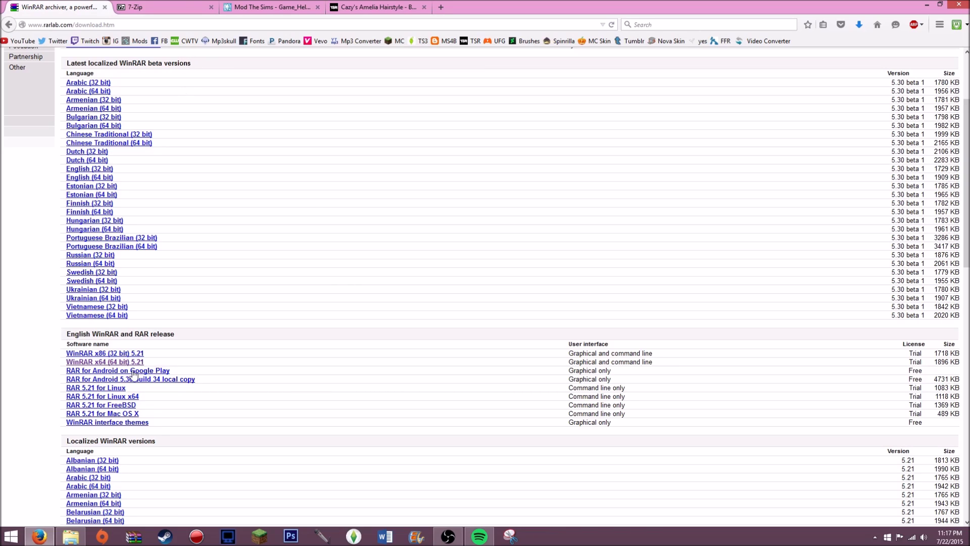
Step: Compare the 7-Zip homepage against the WinRAR download list, scrolling through each
click(162, 8)
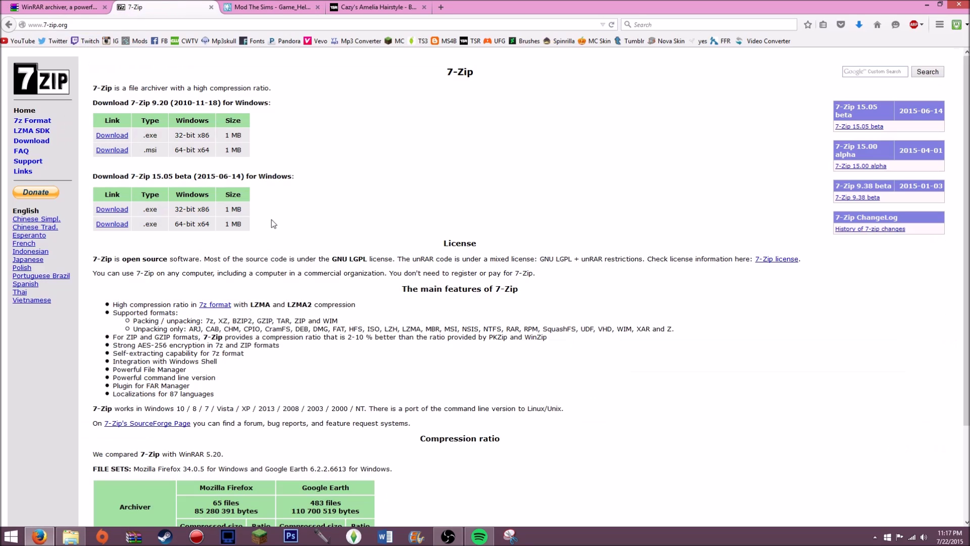
scroll(271, 224, down, 3)
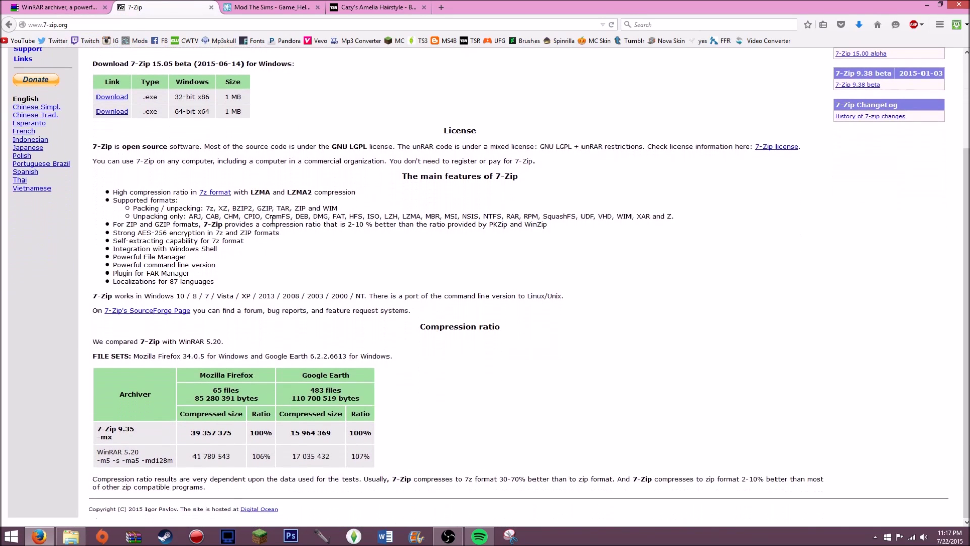
scroll(389, 140, up, 3)
click(33, 7)
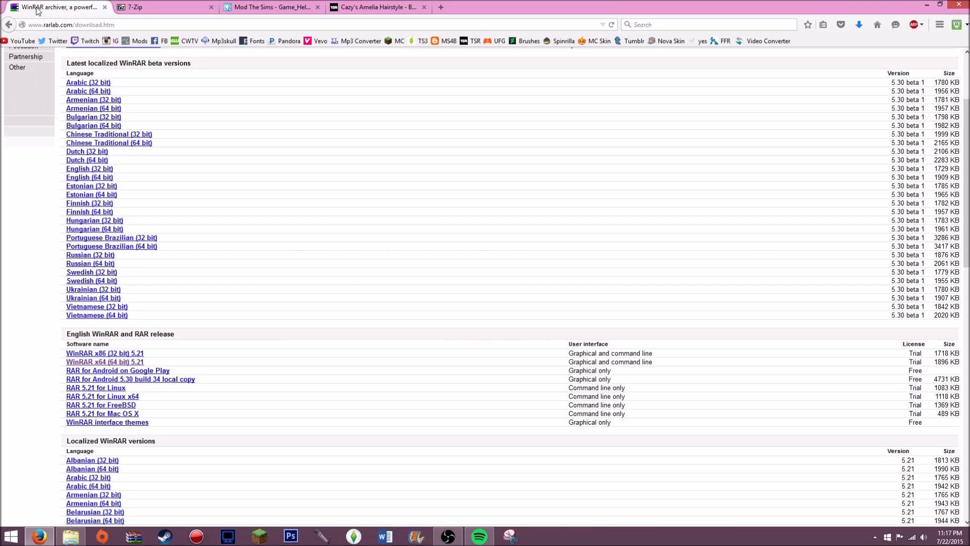
click(155, 8)
click(81, 9)
scroll(211, 374, down, 3)
scroll(104, 316, down, 2)
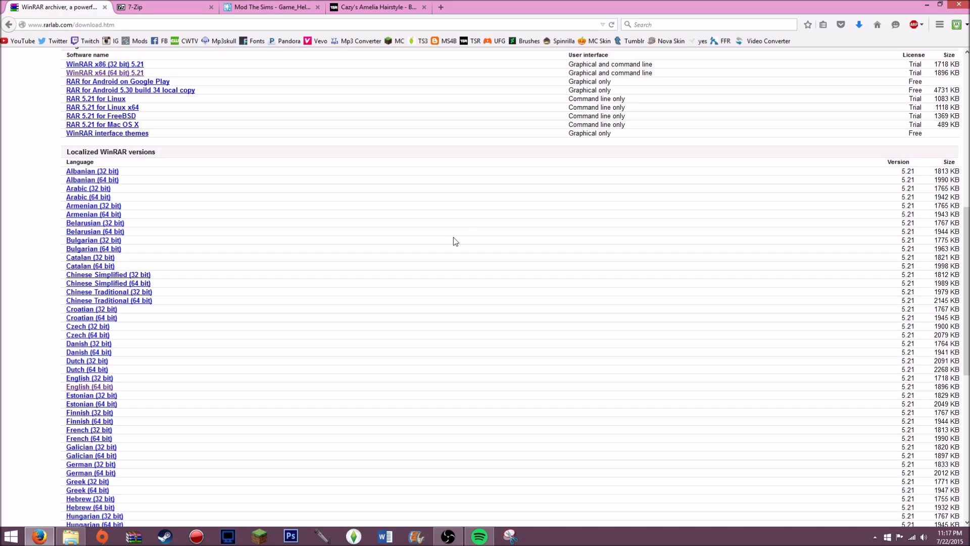
scroll(250, 82, up, 5)
scroll(251, 283, up, 4)
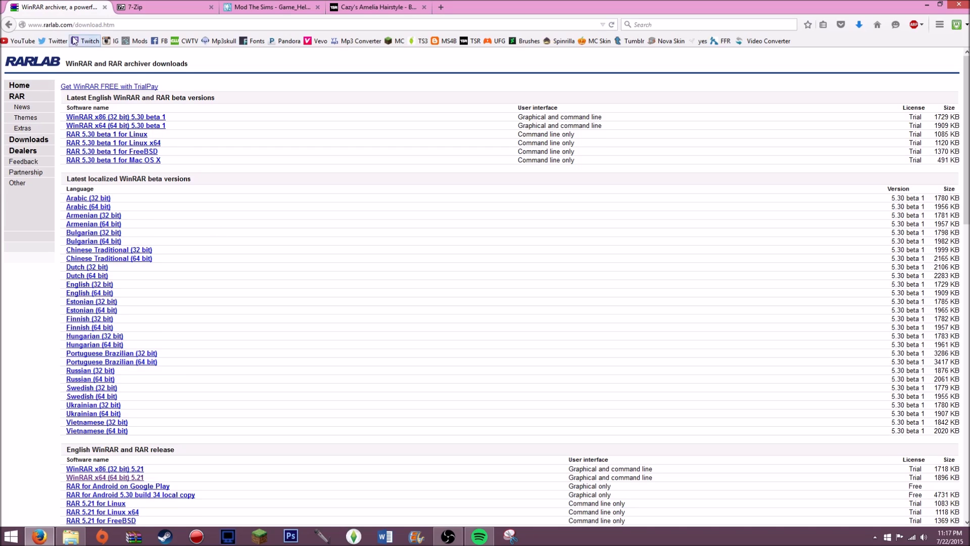
scroll(348, 248, down, 5)
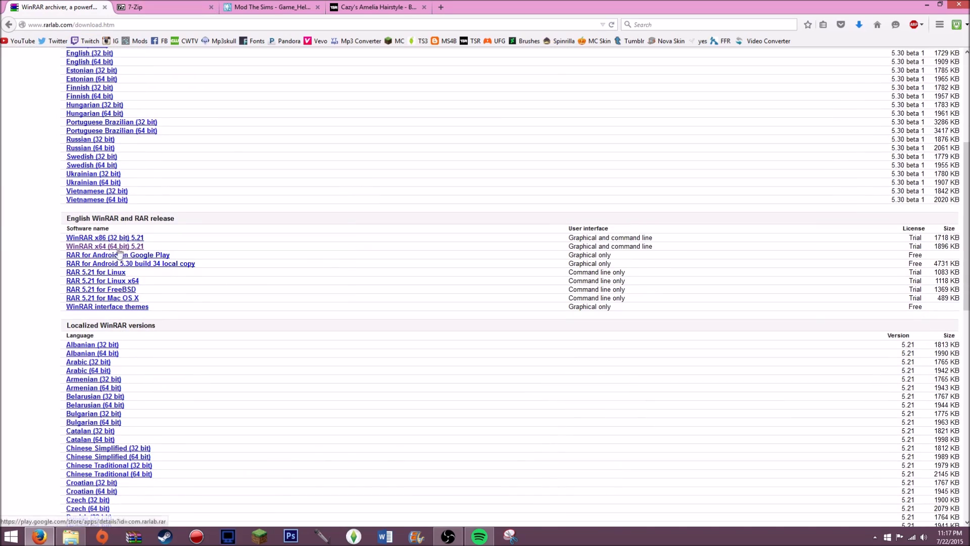
Step: Close both the WinRAR and the 7-Zip tabs
click(134, 6)
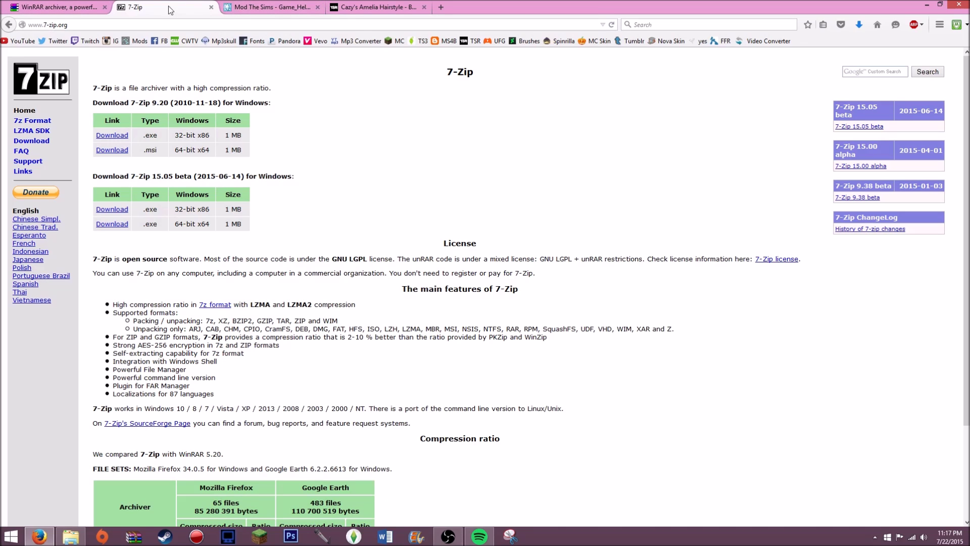
click(91, 8)
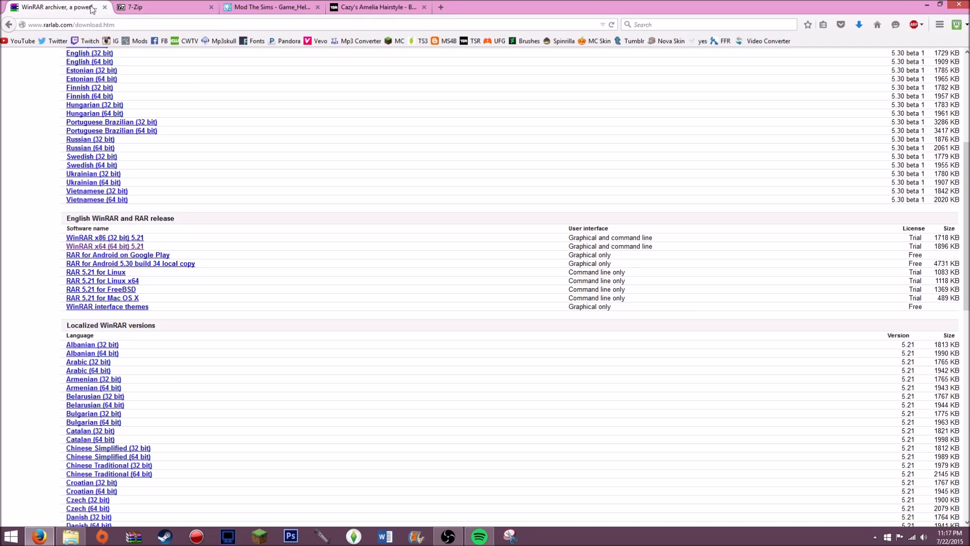
click(104, 8)
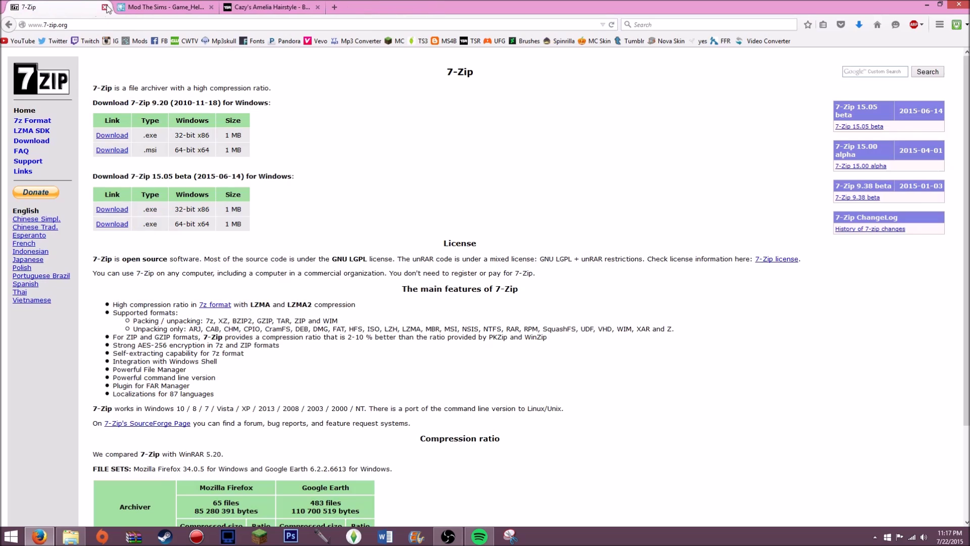
click(105, 7)
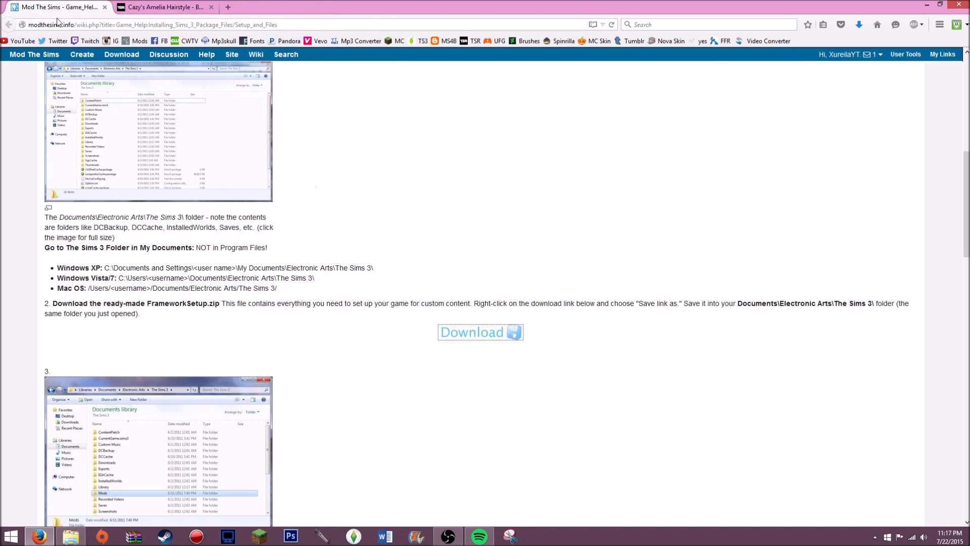
Step: Scroll the Mod The Sims setup guide and download FrameworkSetup.zip
scroll(654, 233, up, 10)
scroll(68, 161, down, 5)
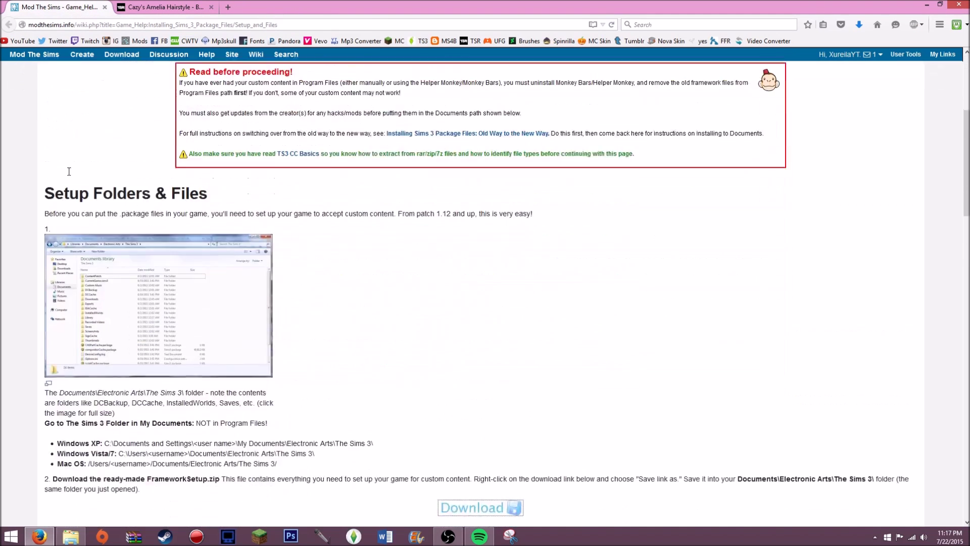
scroll(232, 151, down, 3)
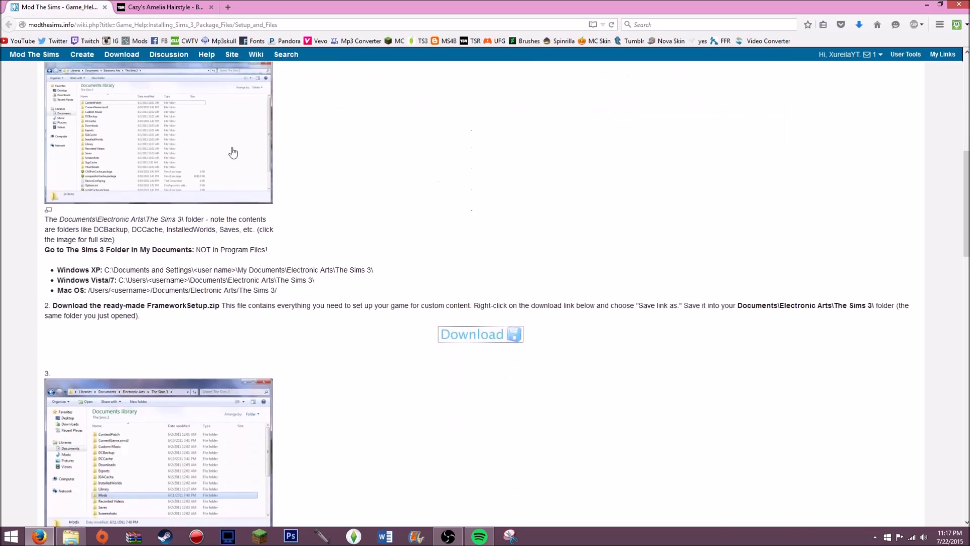
scroll(555, 173, up, 7)
scroll(533, 175, down, 7)
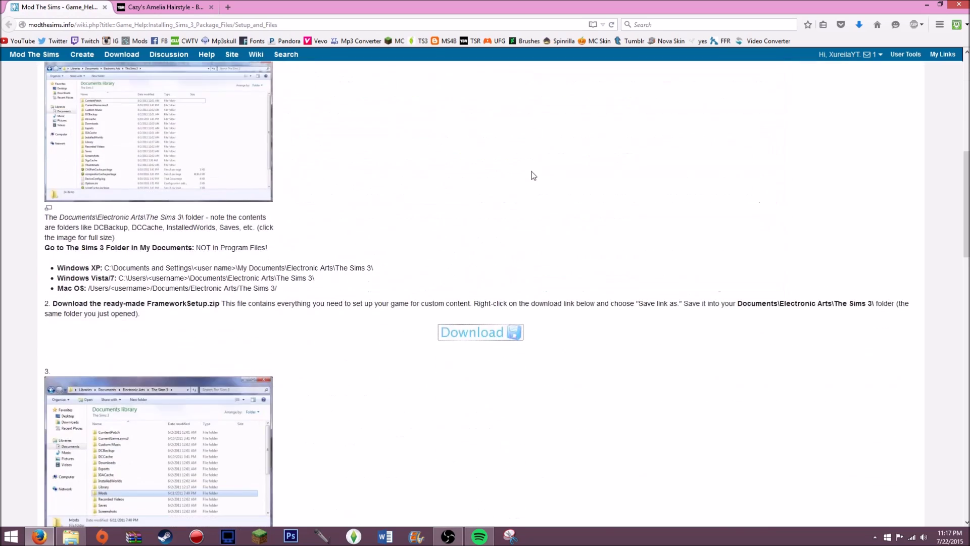
click(471, 336)
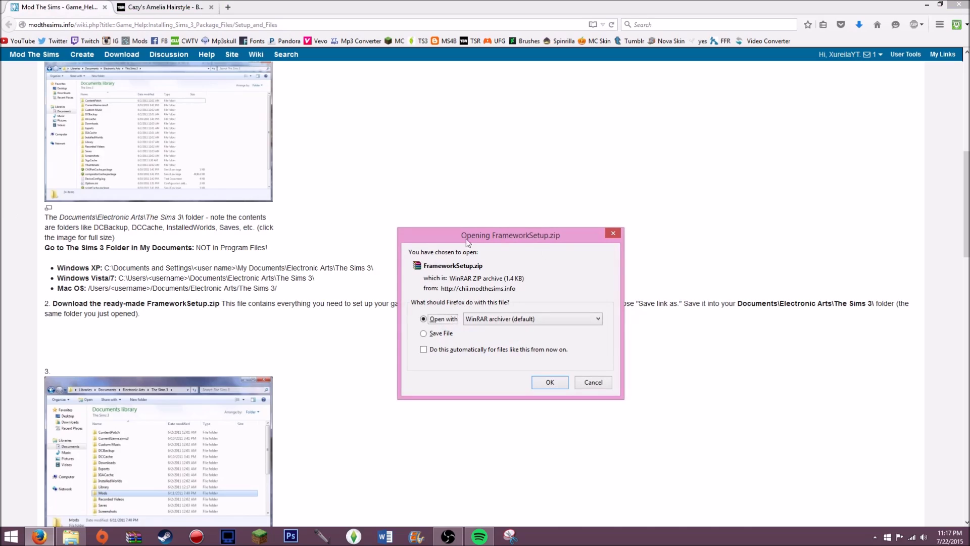
Step: Keep 'Open with WinRAR archiver' for the zip and confirm
double_click(518, 322)
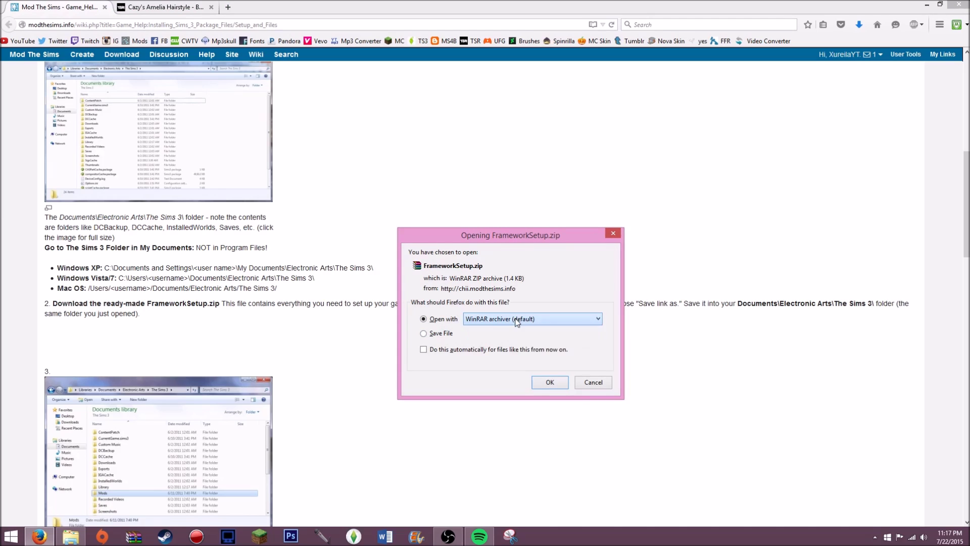
click(491, 323)
click(488, 318)
click(550, 382)
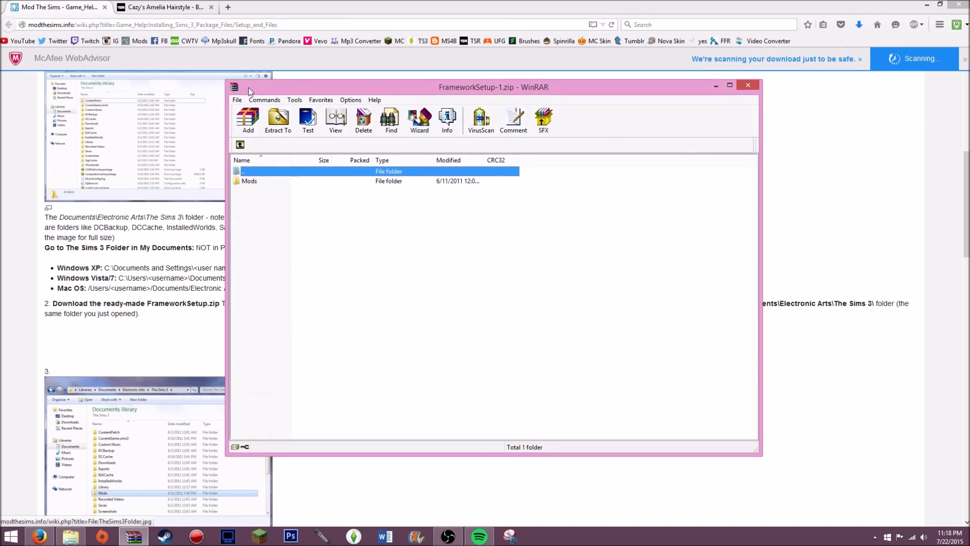
Step: Move the archive window left and browse the Mods and Overrides folders
drag(249, 91, 194, 86)
double_click(196, 177)
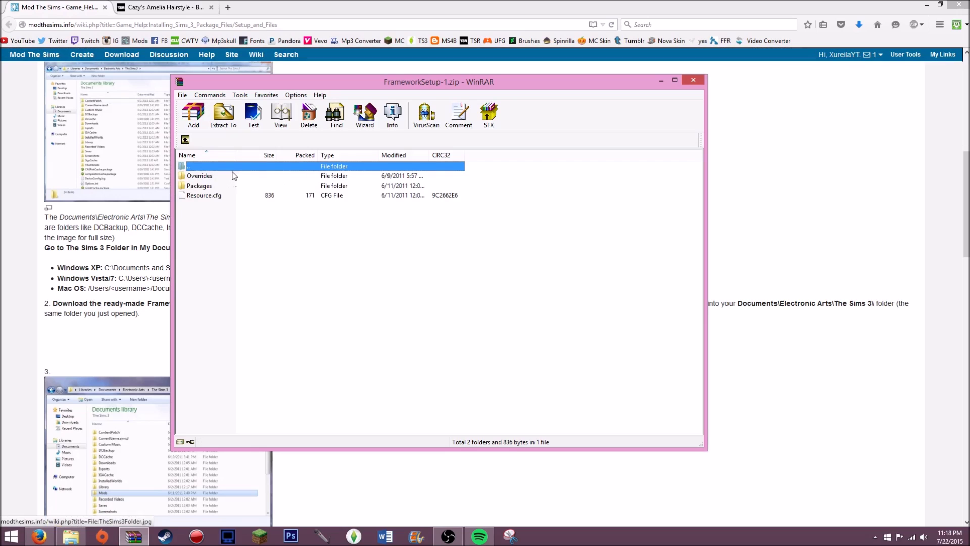
double_click(213, 177)
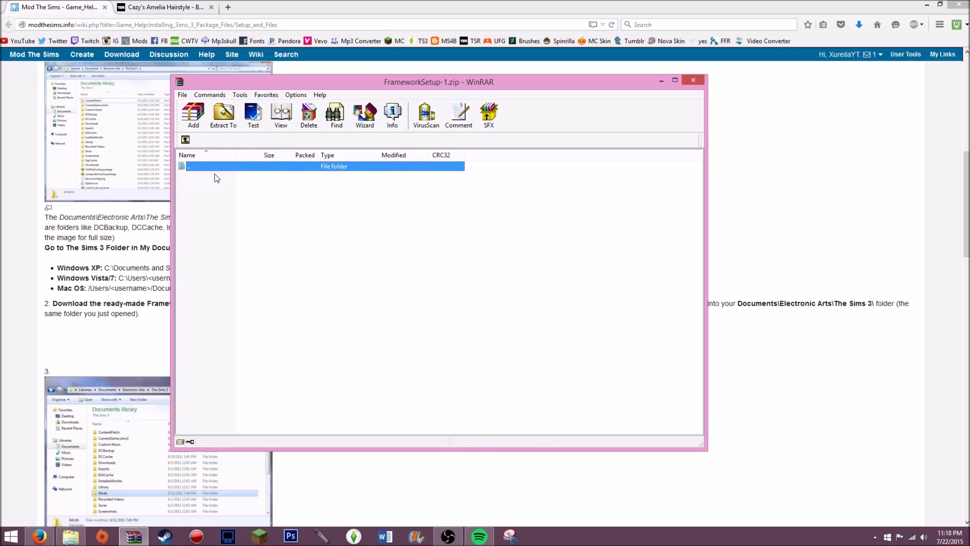
click(186, 140)
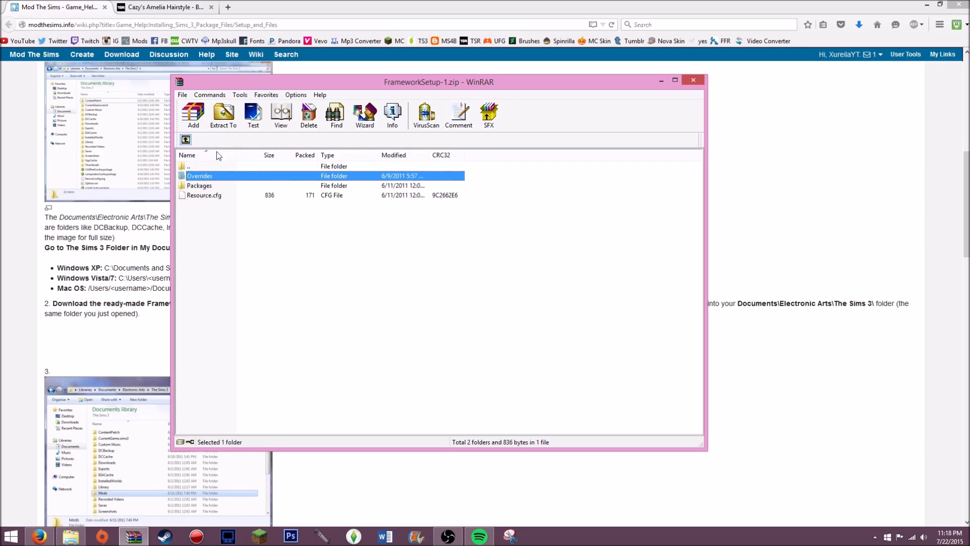
Step: View the two .package files in Packages, then return to the Mods listing
click(204, 187)
double_click(233, 191)
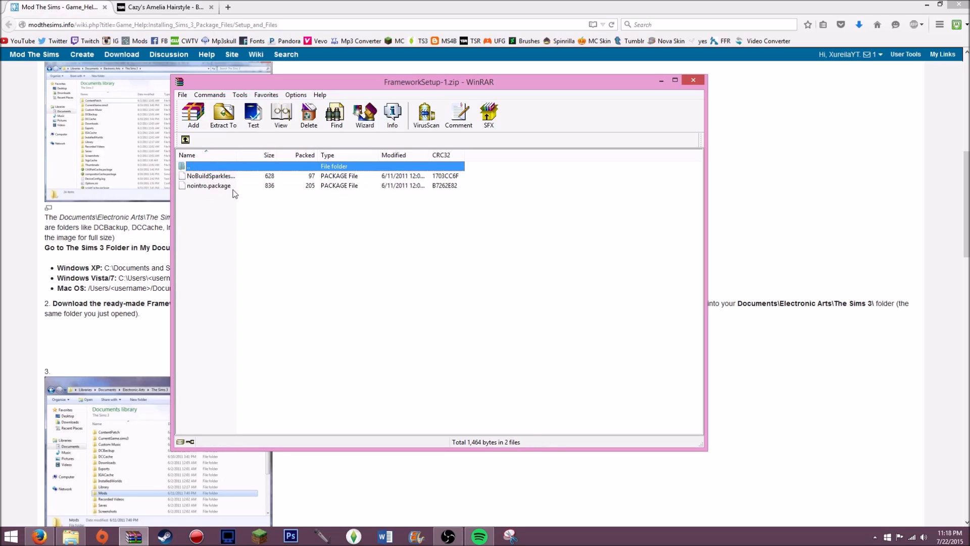
click(185, 140)
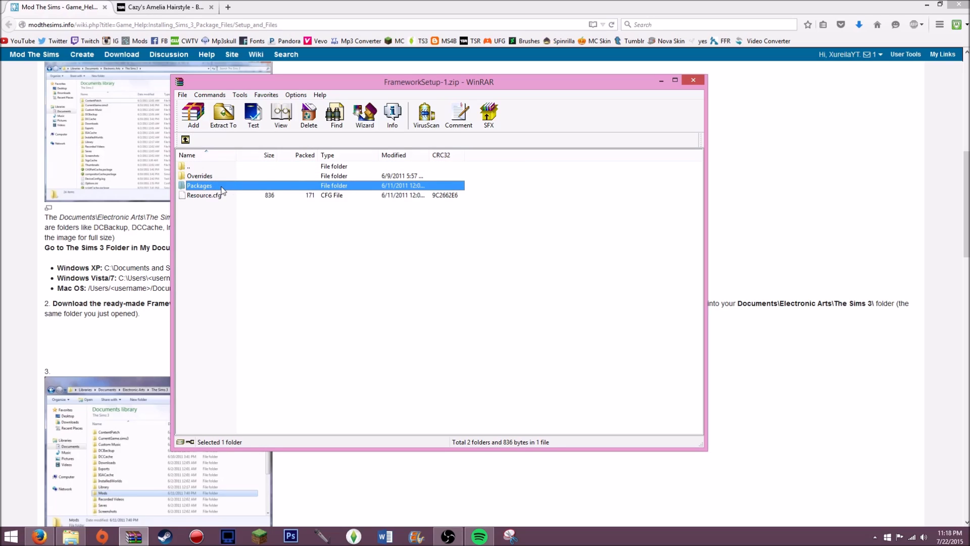
double_click(268, 186)
click(185, 140)
Step: Leave the archive and go back to the Temp folder listing
click(186, 140)
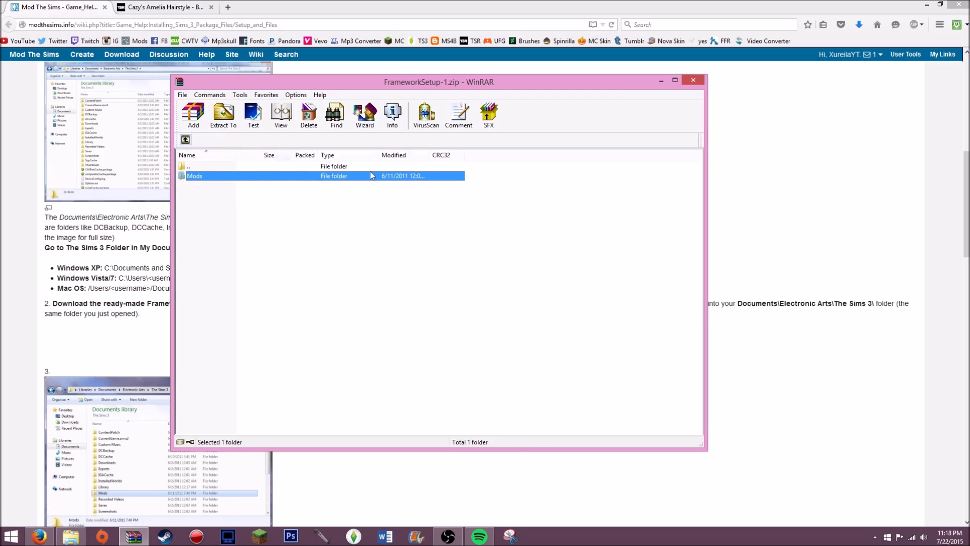
click(185, 141)
scroll(328, 283, down, 1)
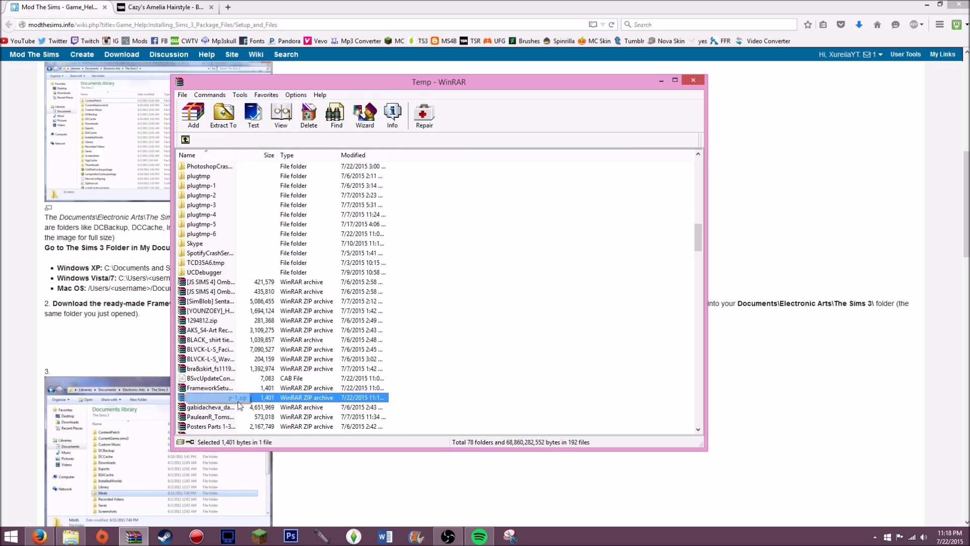
Step: Extract FrameworkSetup-1.zip into Documents\Electronic Arts\The Sims 3
click(224, 117)
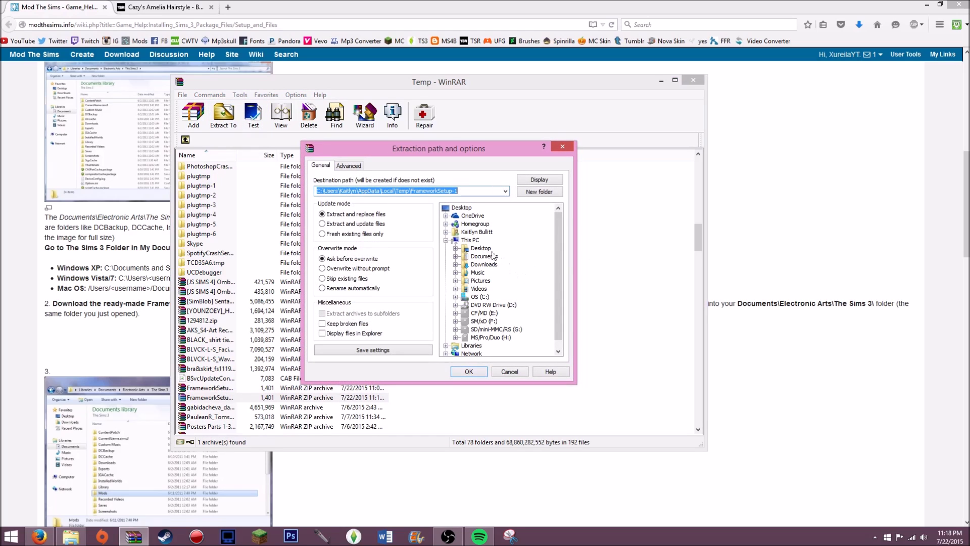
double_click(482, 256)
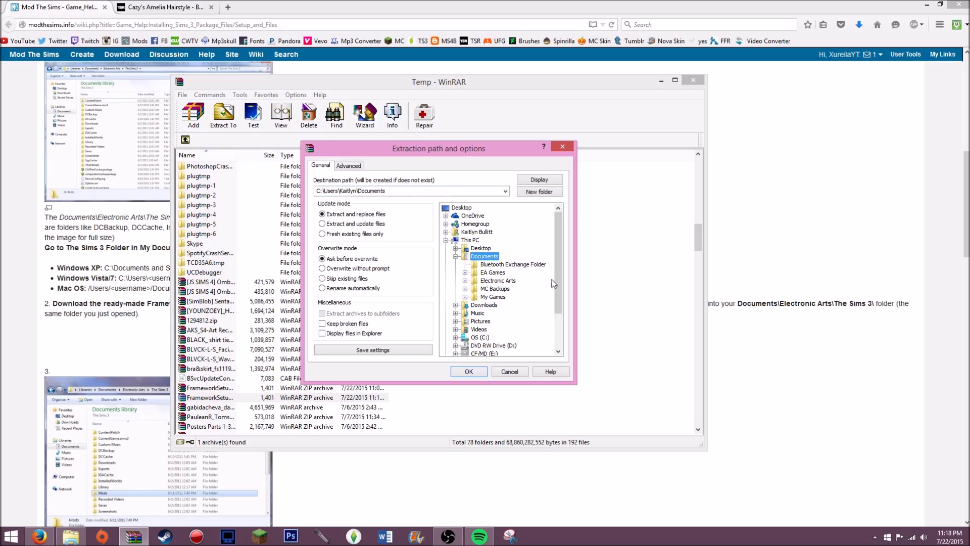
double_click(513, 282)
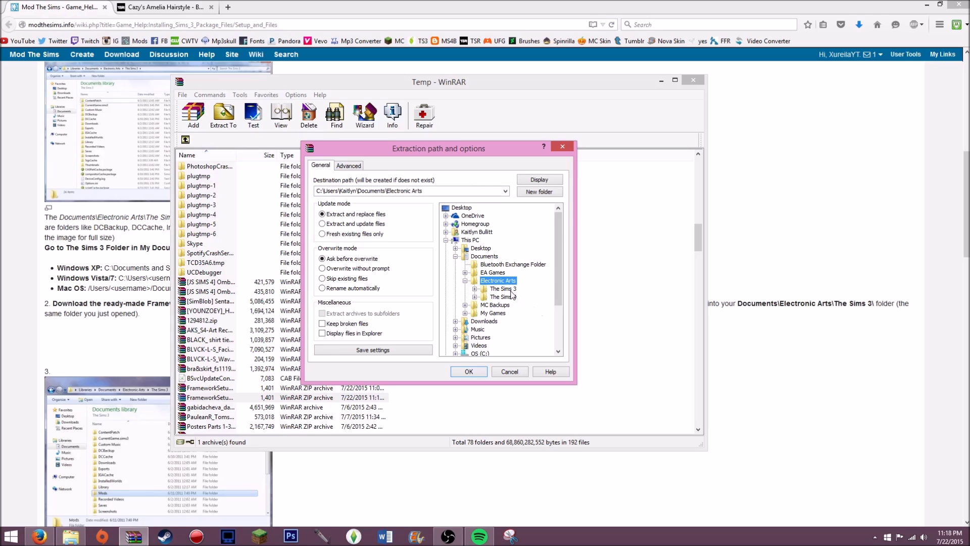
double_click(505, 289)
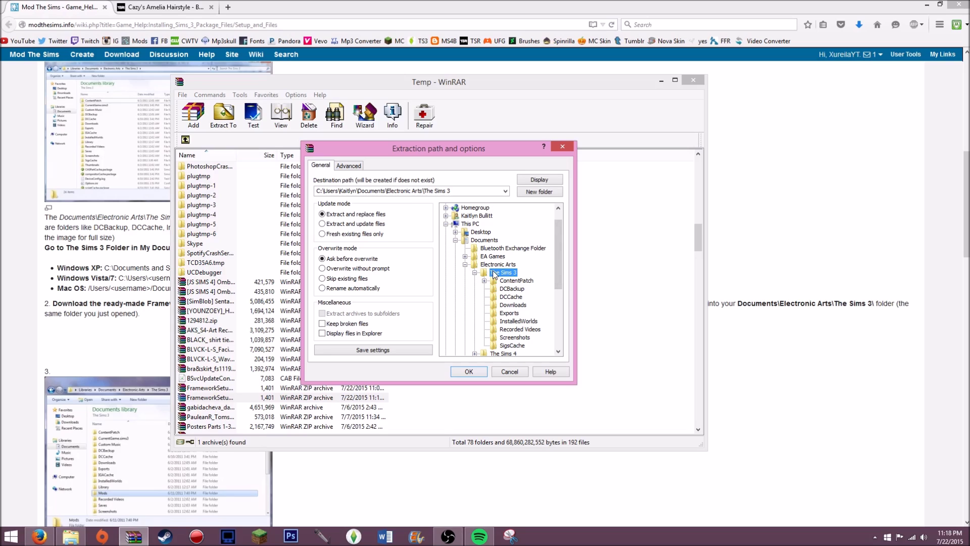
click(468, 371)
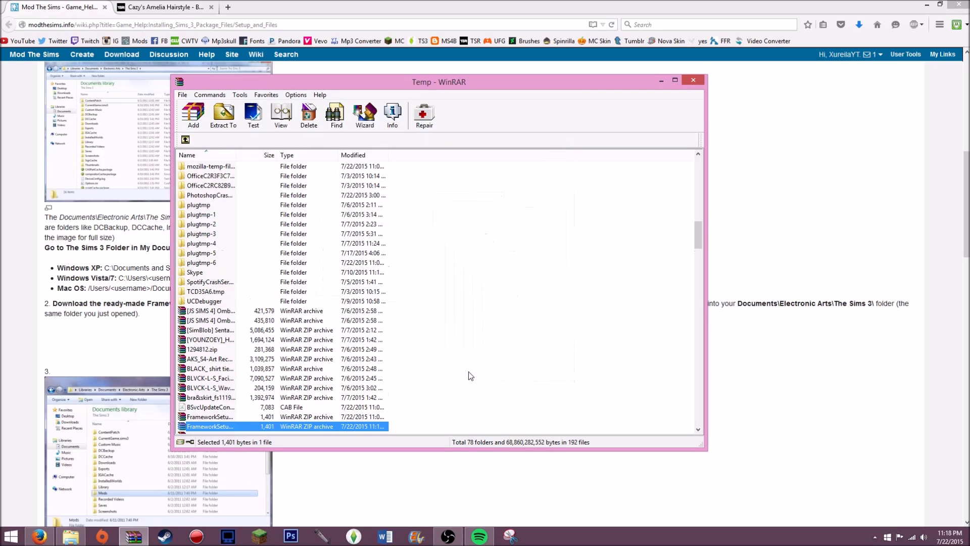
Step: Close WinRAR and browse File Explorer to Documents\Electronic Arts\The Sims 3
click(692, 82)
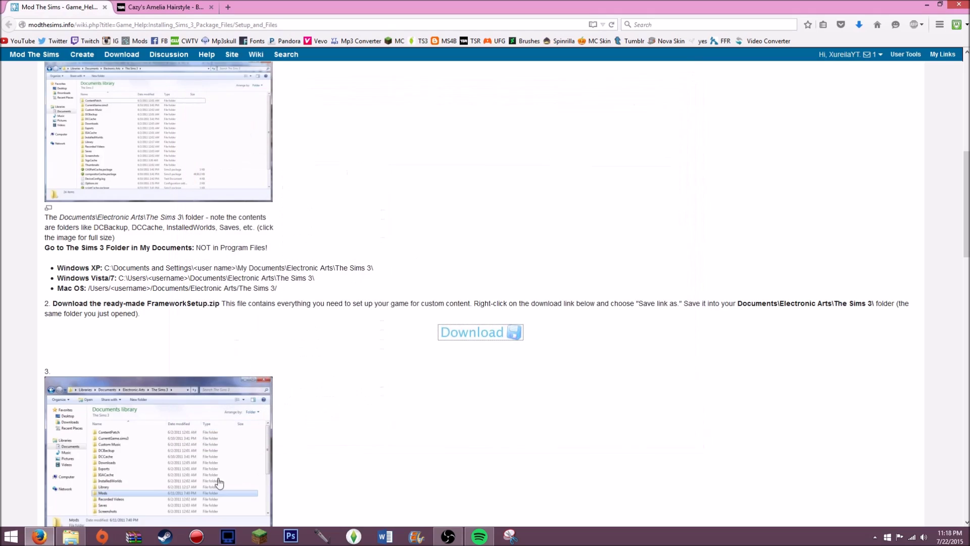
click(81, 536)
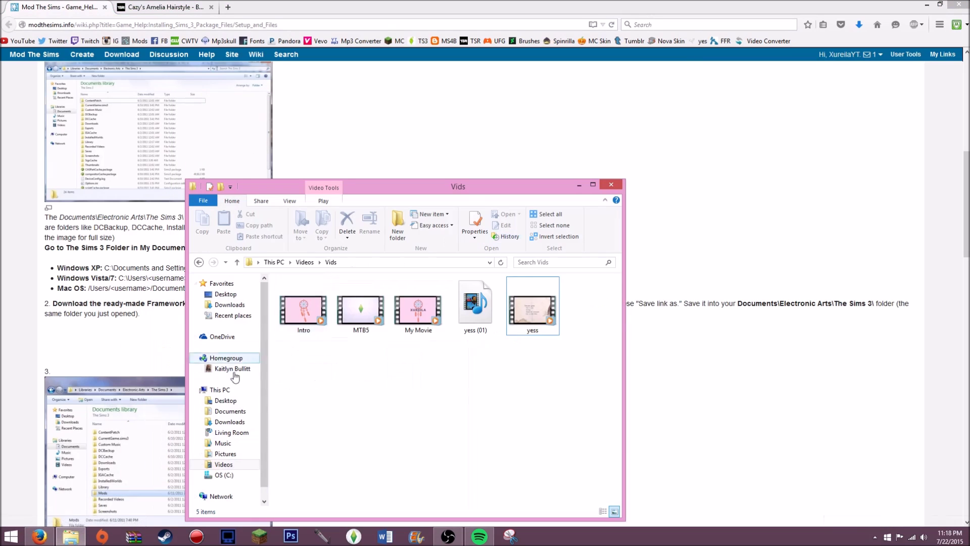
click(238, 412)
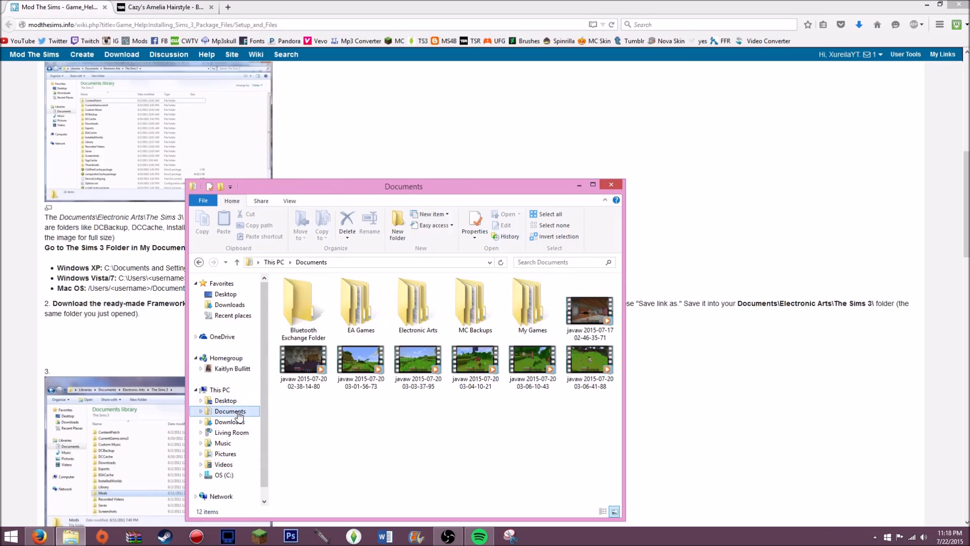
double_click(419, 308)
double_click(323, 296)
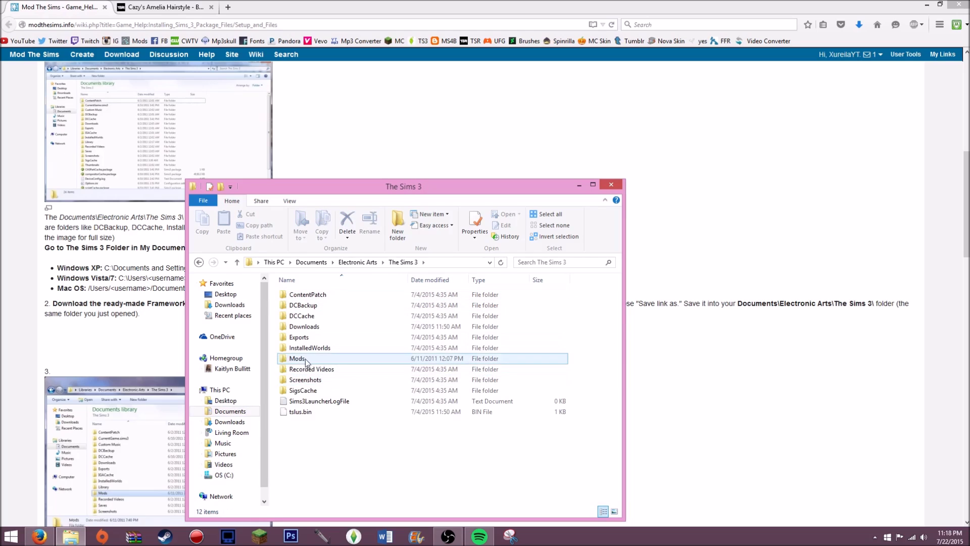
Step: Check the Mods\Packages files, then return to the Mods folder
double_click(323, 359)
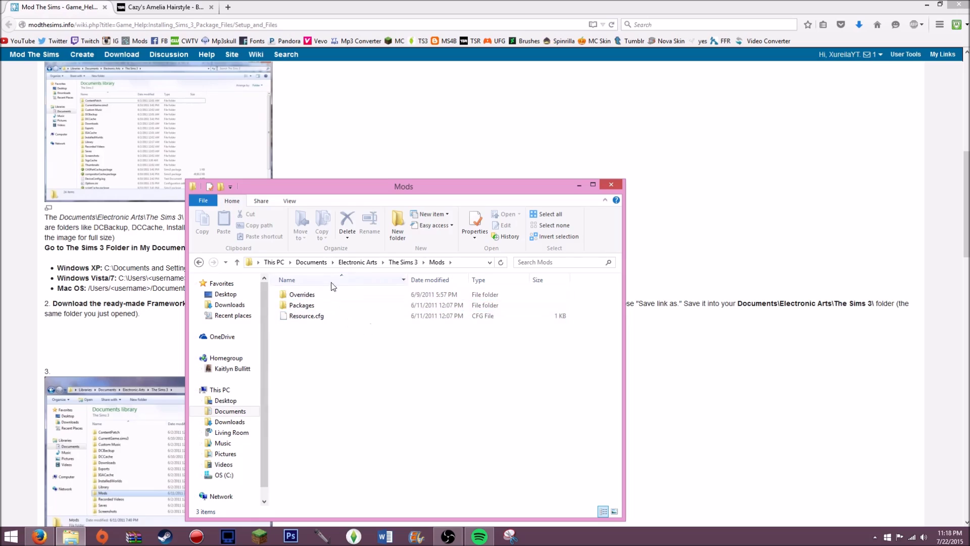
double_click(307, 305)
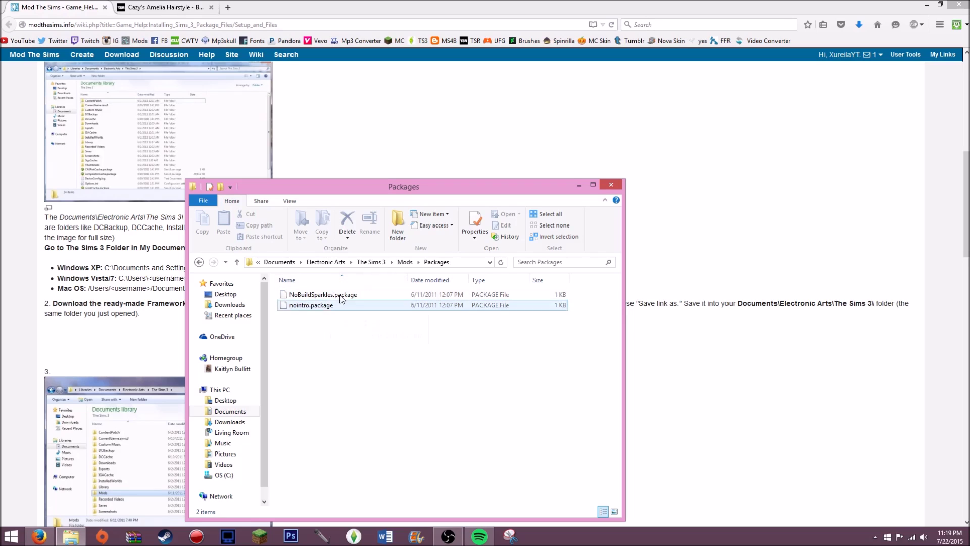
click(198, 262)
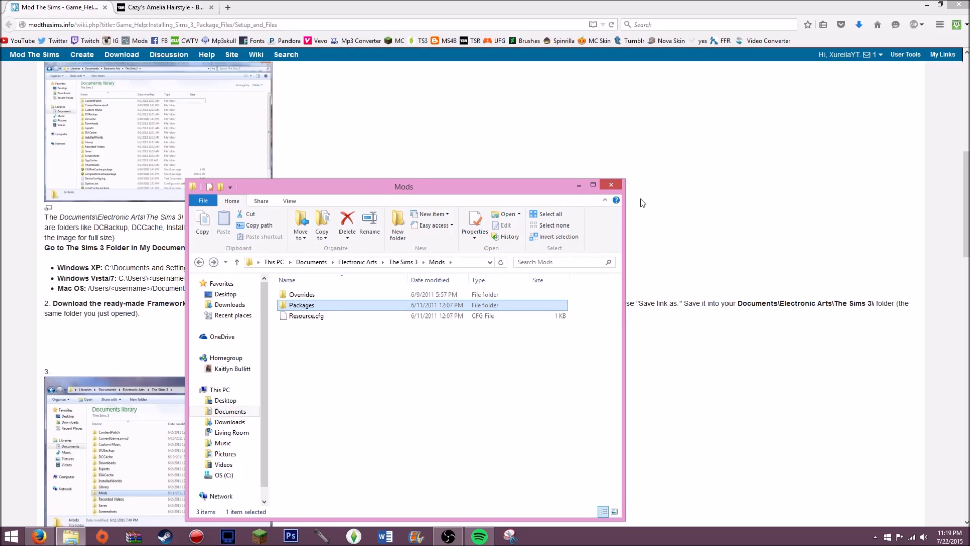
Step: Close File Explorer and the Mod The Sims tab in Firefox
click(611, 186)
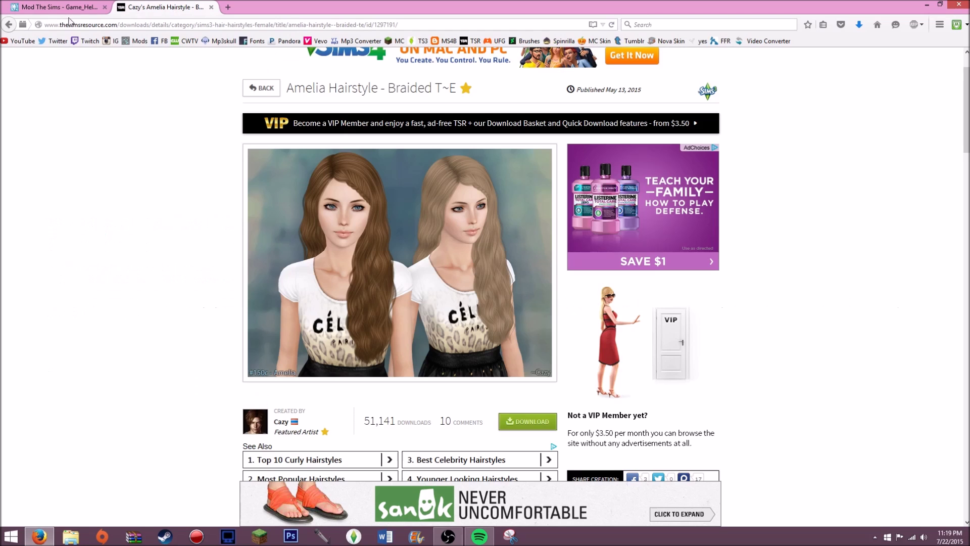
click(91, 7)
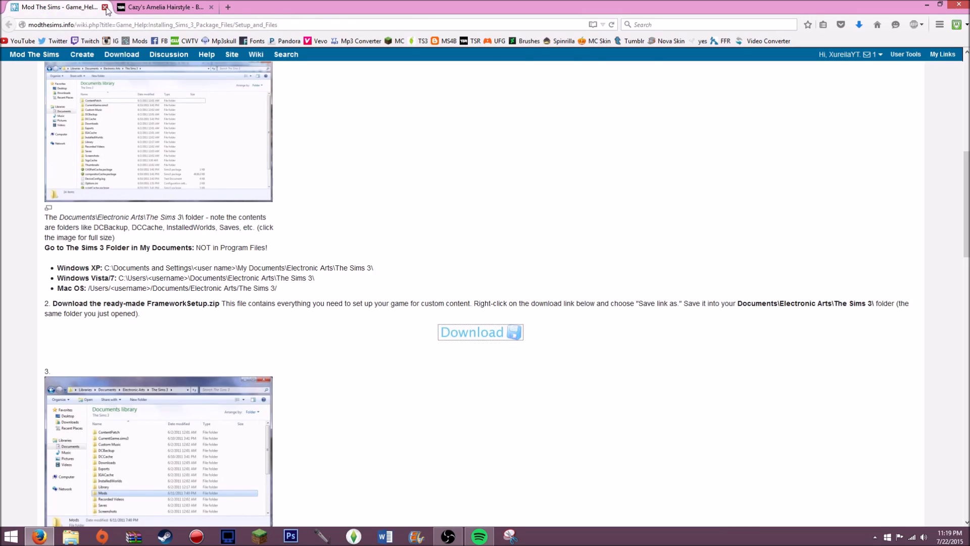
click(105, 8)
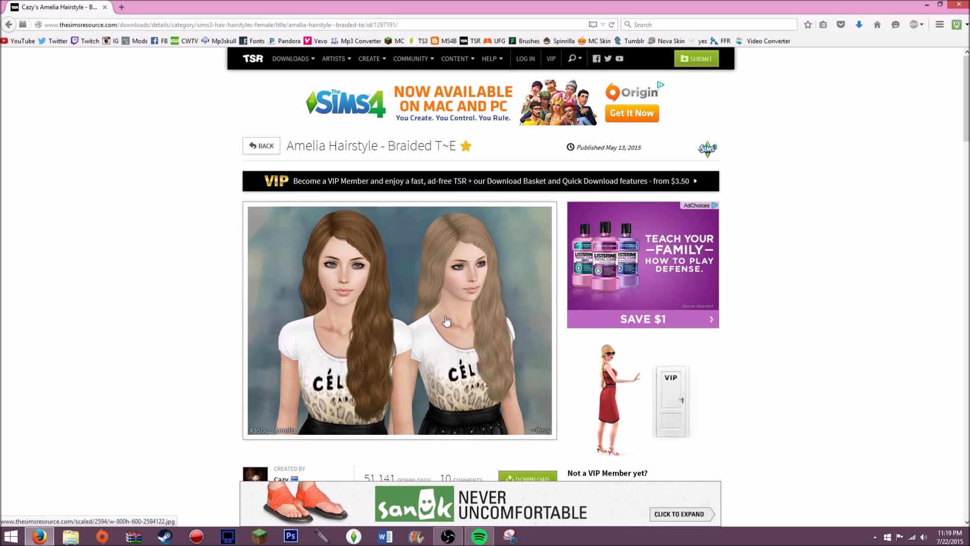
Step: Scroll the Amelia Hairstyle - Braided page and start its download
scroll(441, 316, down, 2)
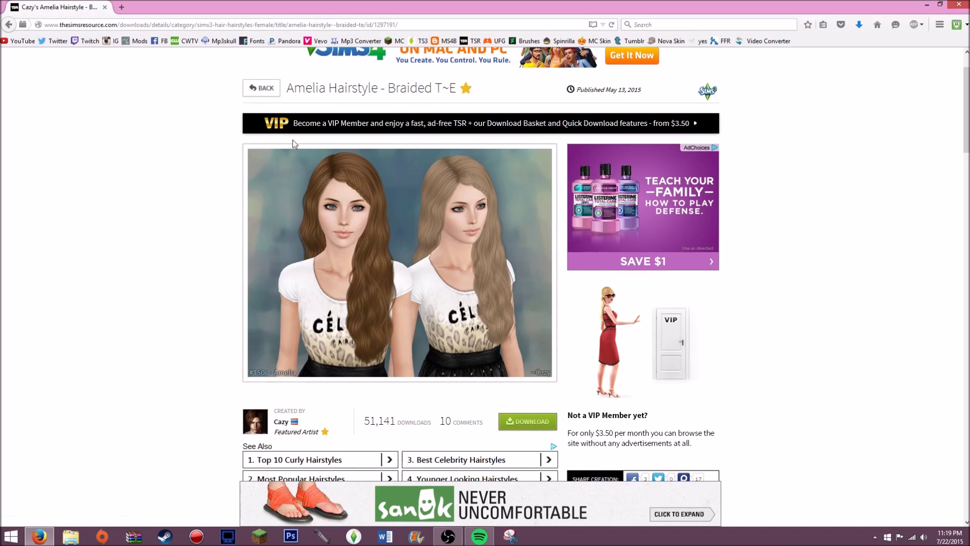
scroll(353, 222, up, 2)
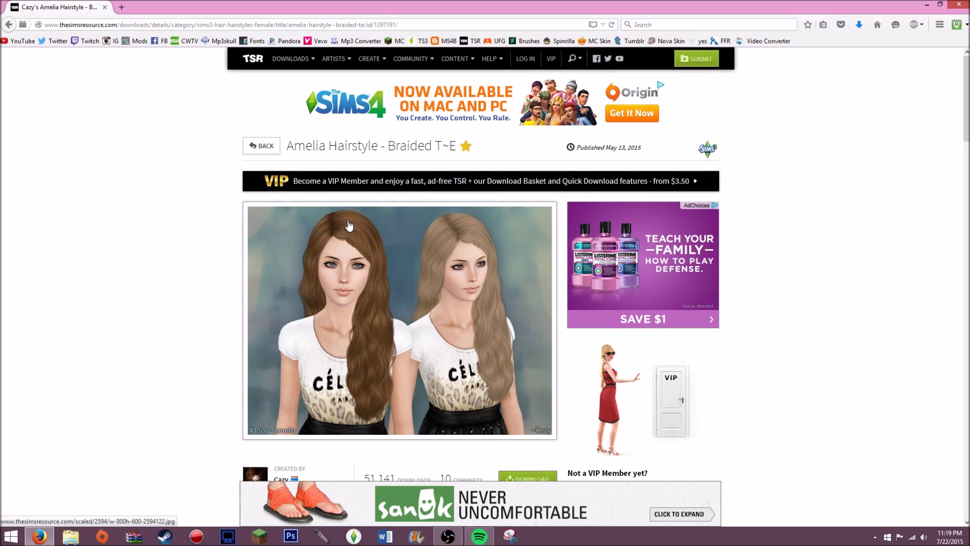
scroll(349, 226, down, 5)
scroll(249, 211, up, 5)
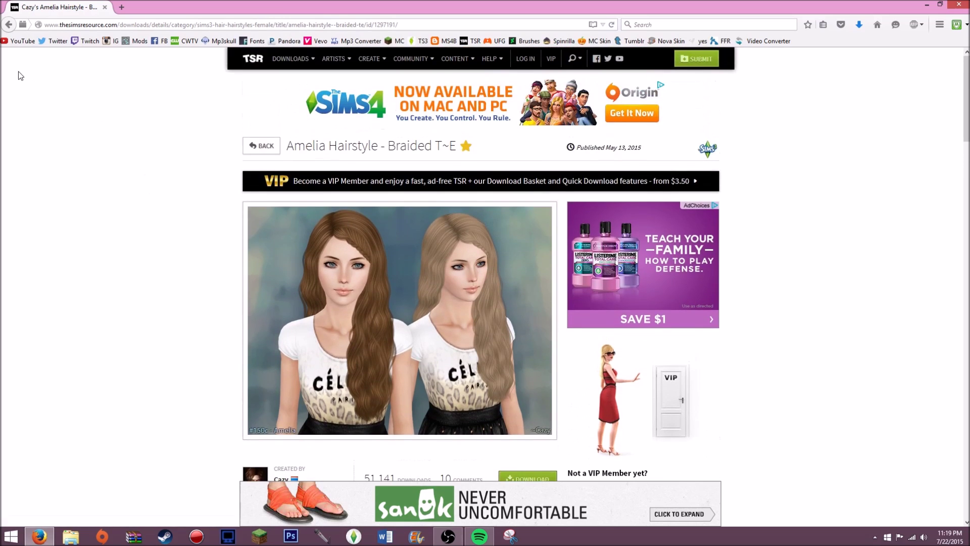
scroll(20, 91, down, 4)
scroll(471, 134, up, 3)
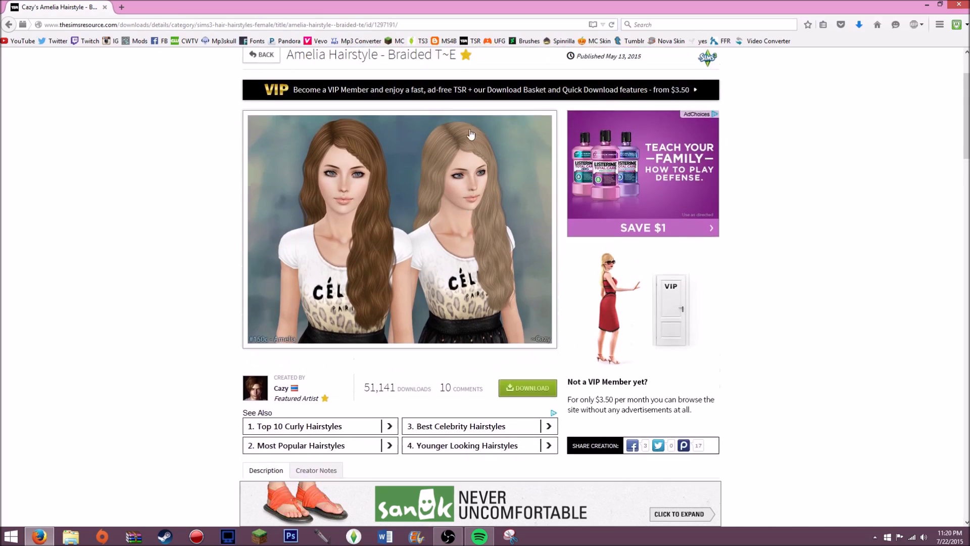
scroll(531, 229, down, 2)
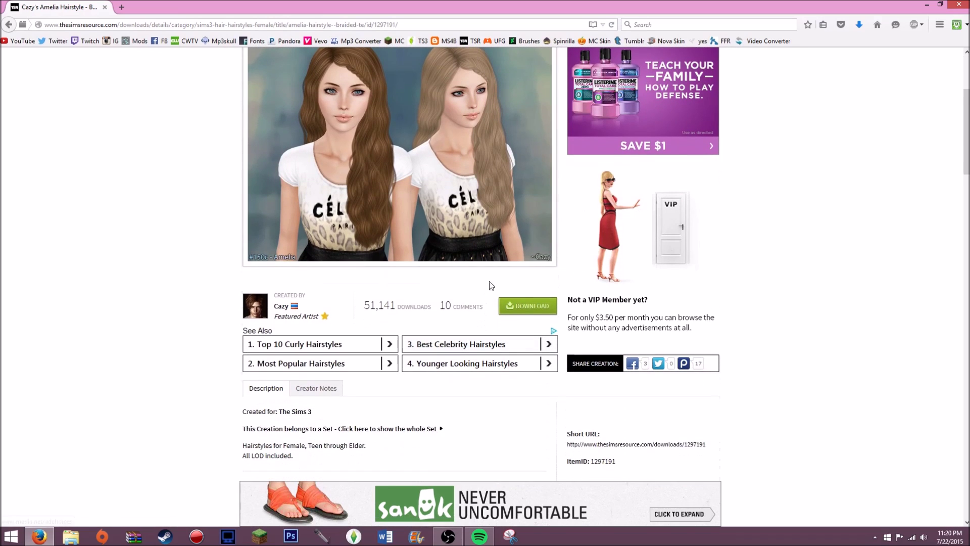
click(518, 306)
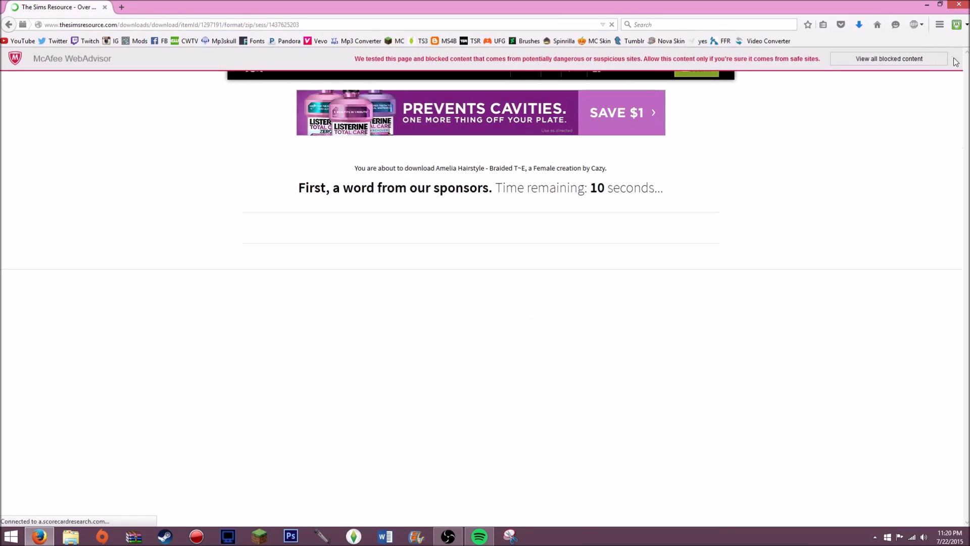
Step: Dismiss the blocked-content warning and open the download with the Sims 3 launcher
click(956, 58)
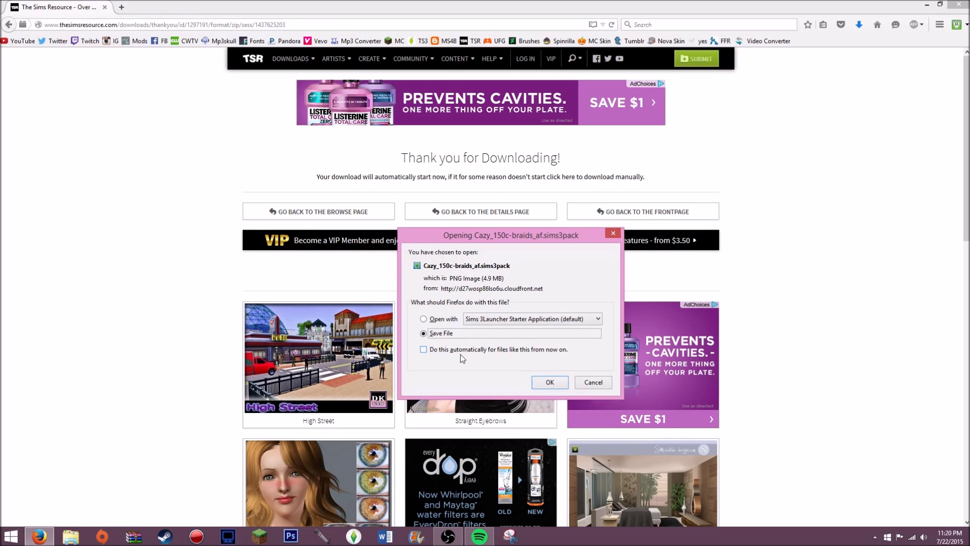
click(423, 320)
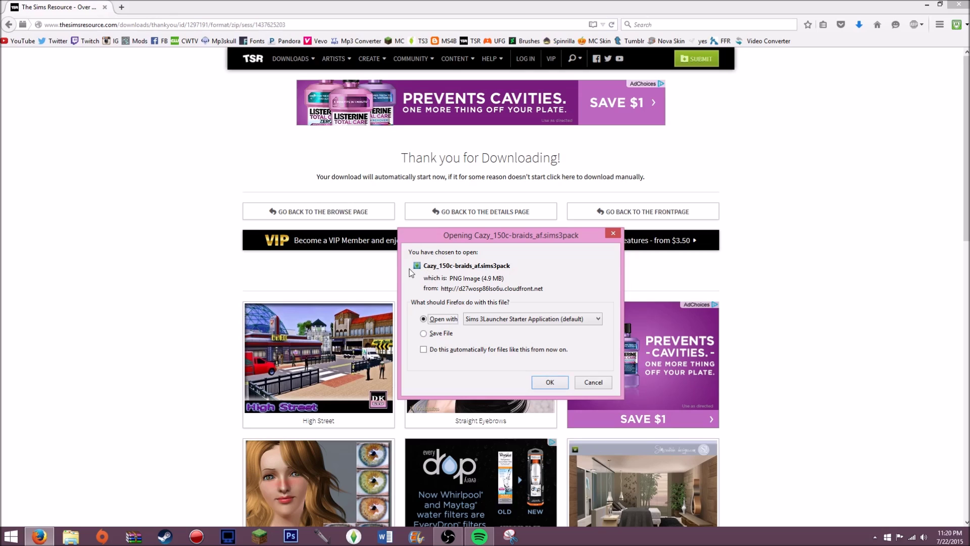
click(550, 383)
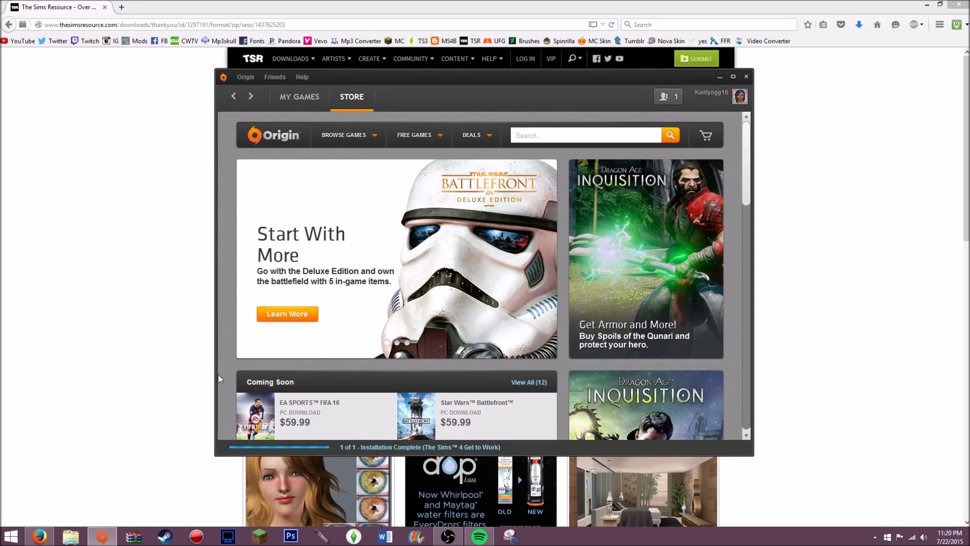
Step: View owned games in Origin, minimize it, and switch to the simsimionlymine tab
click(297, 97)
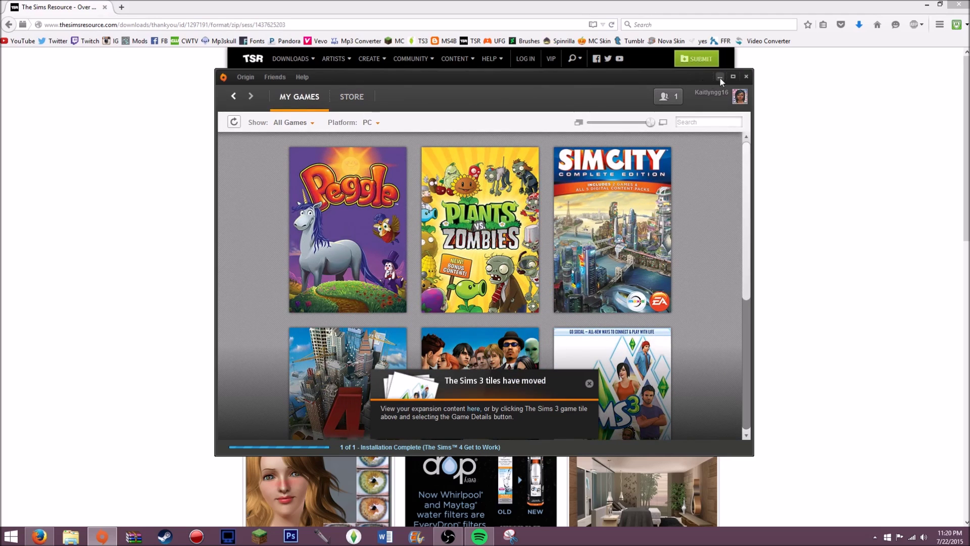
click(720, 76)
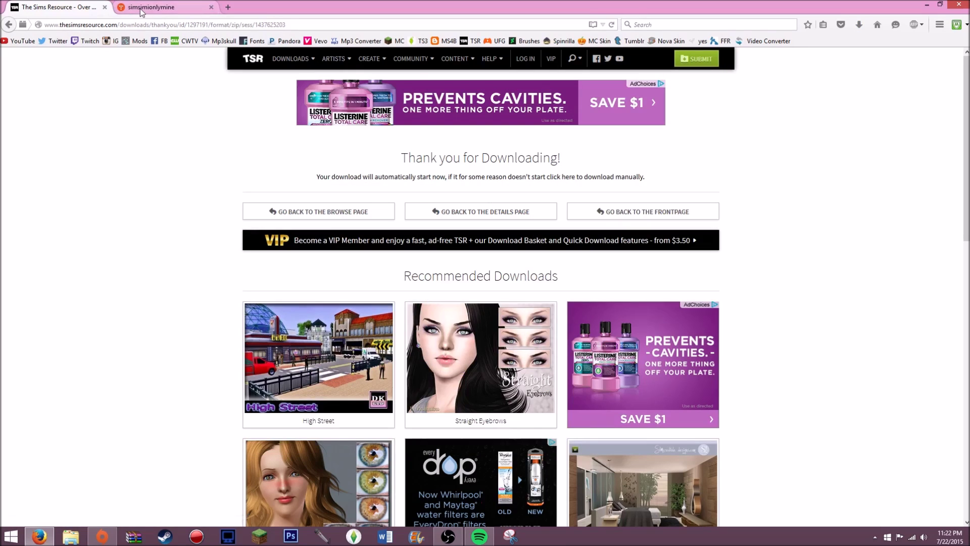
click(141, 13)
Step: Scroll to DOWNLOAD and open SIMSIMI_W_NATURAL_FIT_SET_short.zip in WinRAR
scroll(401, 278, up, 10)
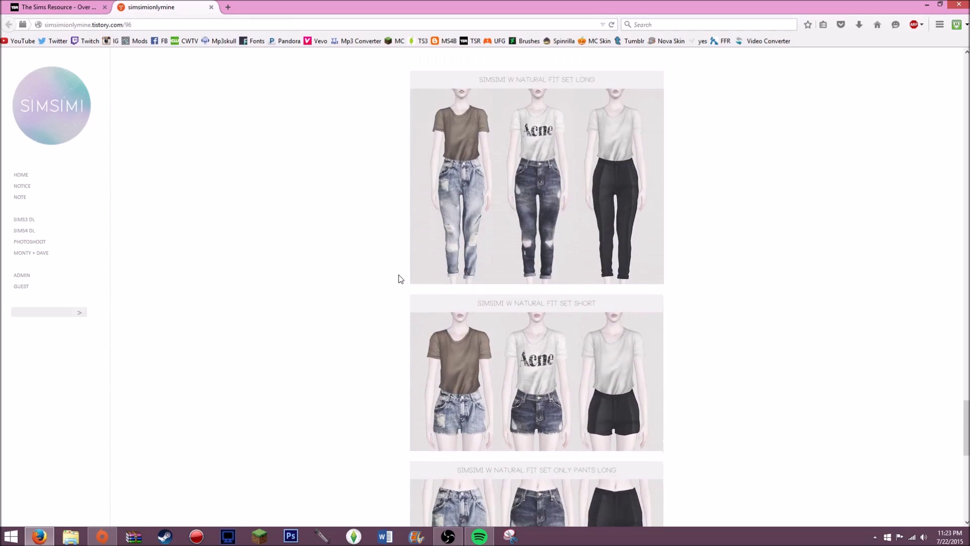
scroll(400, 278, down, 4)
scroll(762, 268, up, 18)
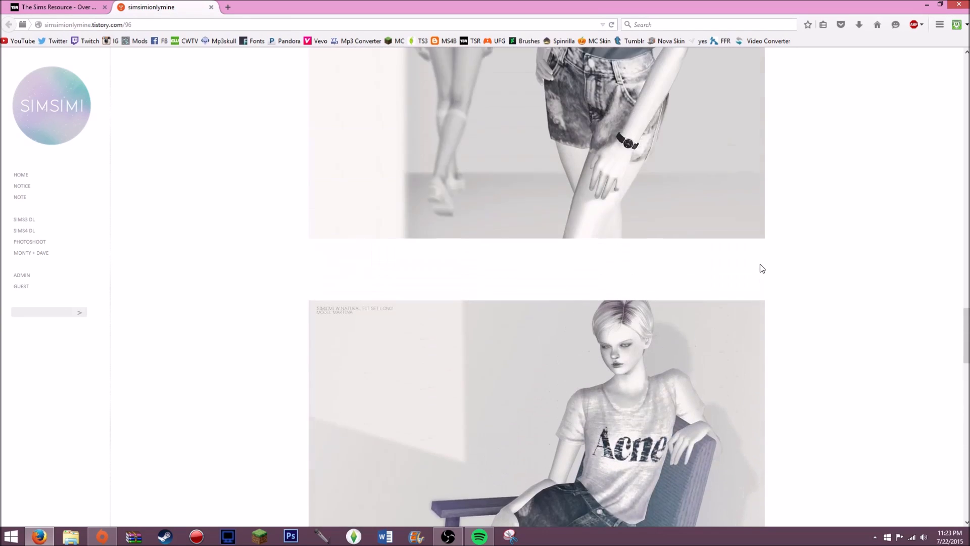
scroll(762, 268, down, 10)
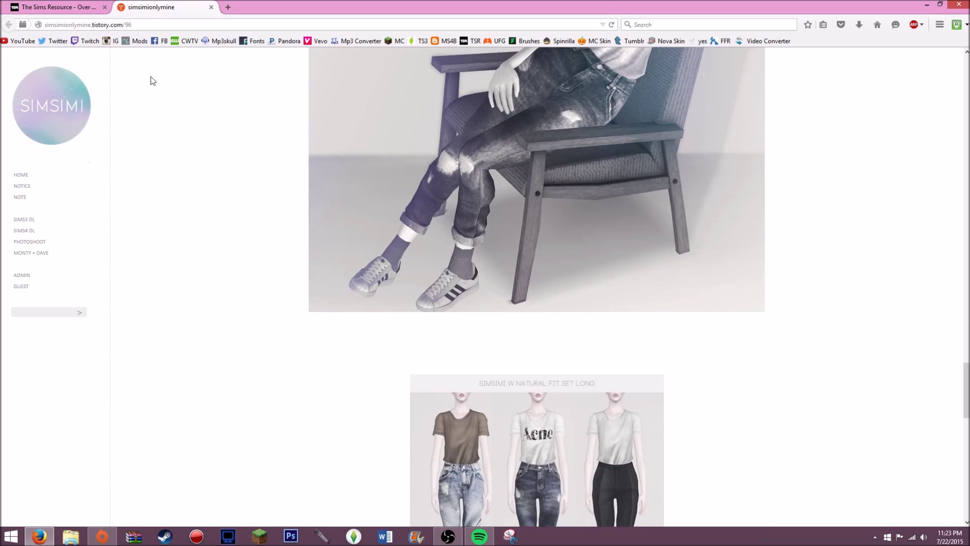
scroll(314, 190, down, 8)
scroll(736, 312, down, 6)
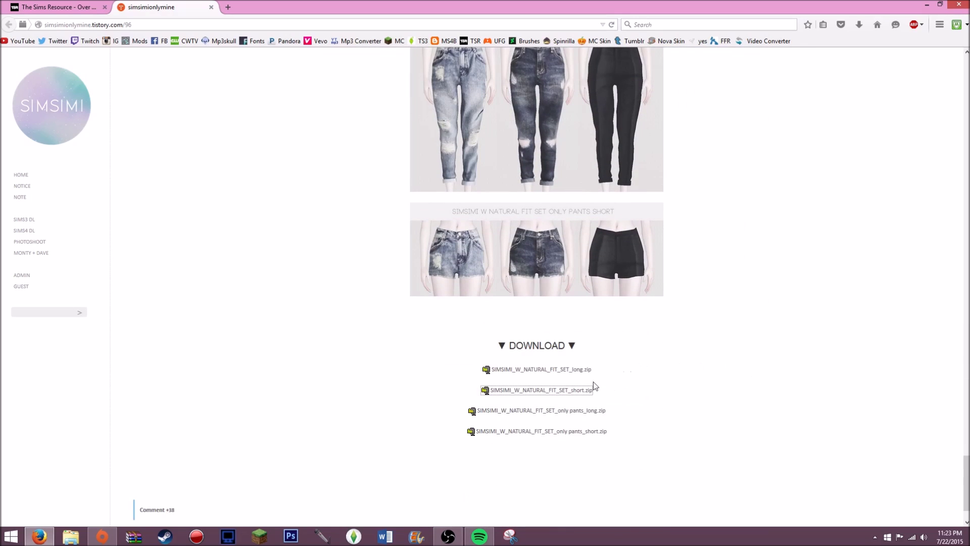
scroll(594, 387, up, 13)
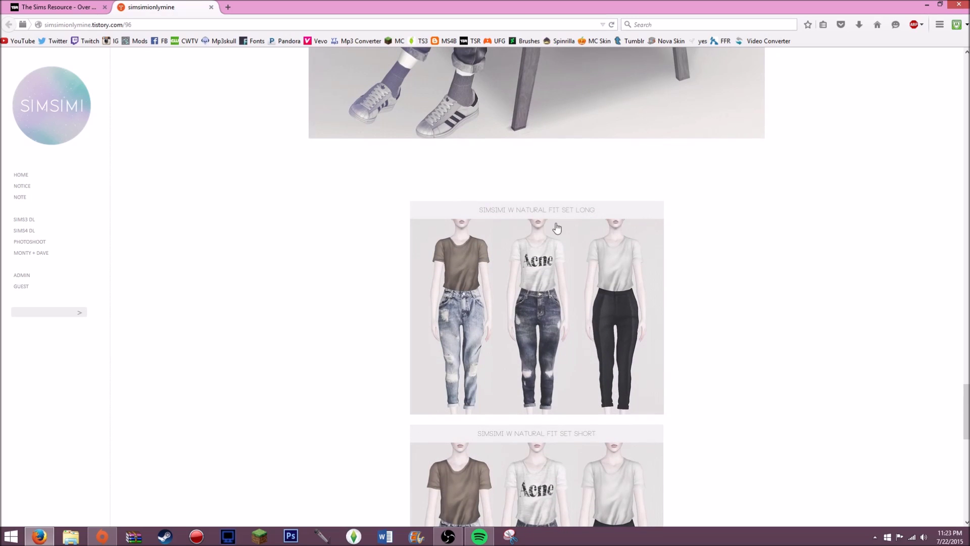
scroll(569, 321, down, 6)
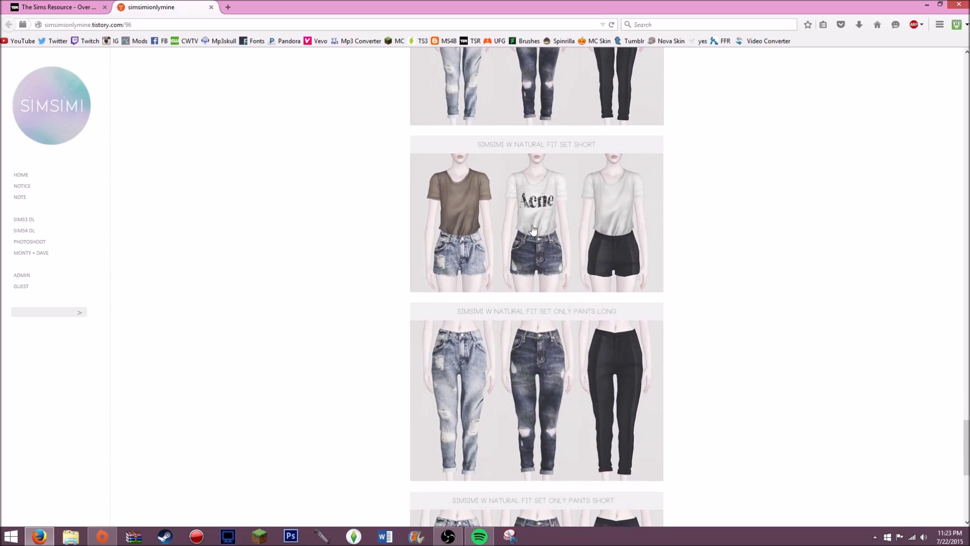
scroll(634, 292, down, 4)
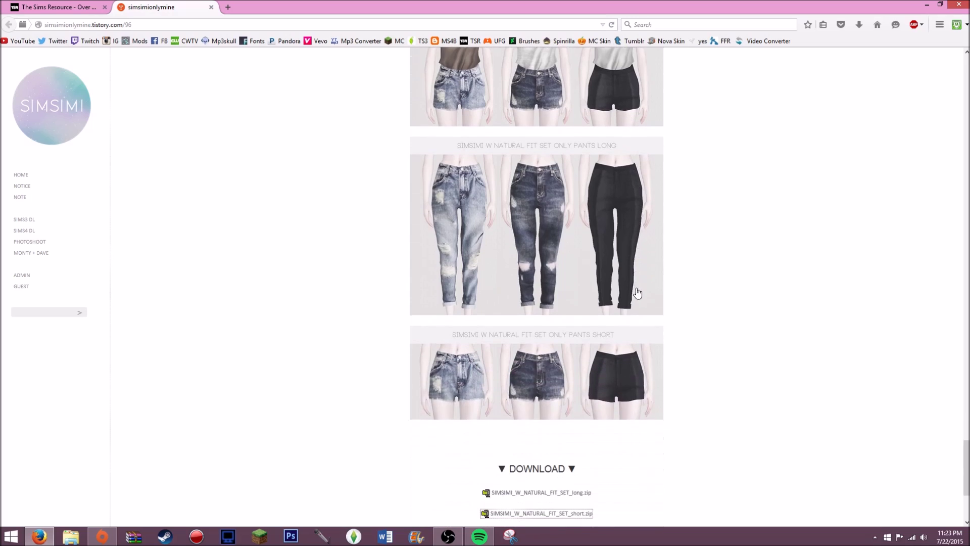
scroll(616, 283, down, 3)
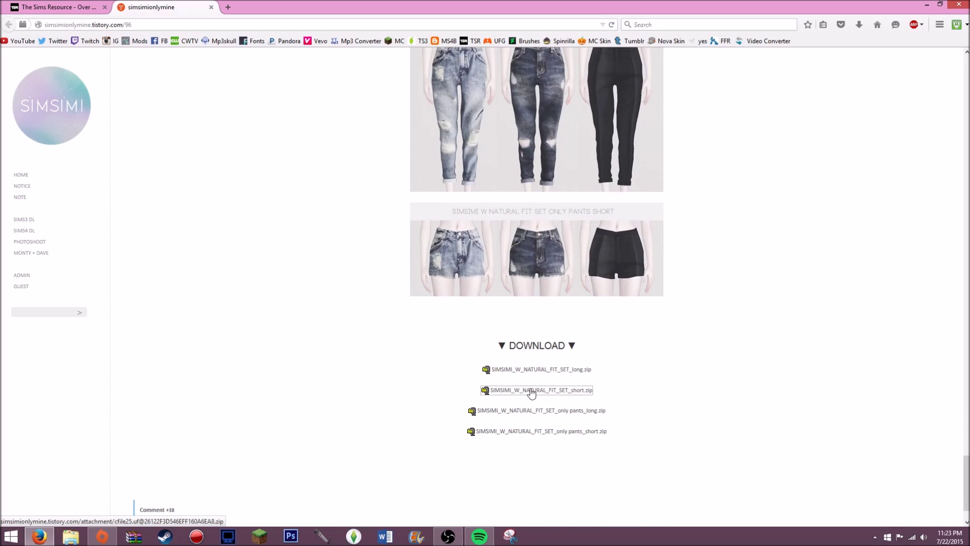
click(531, 391)
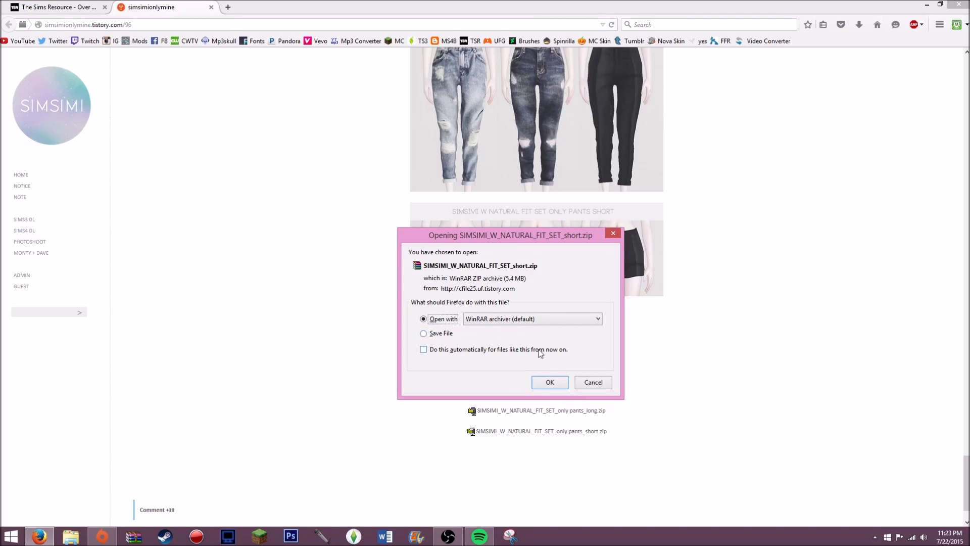
click(550, 381)
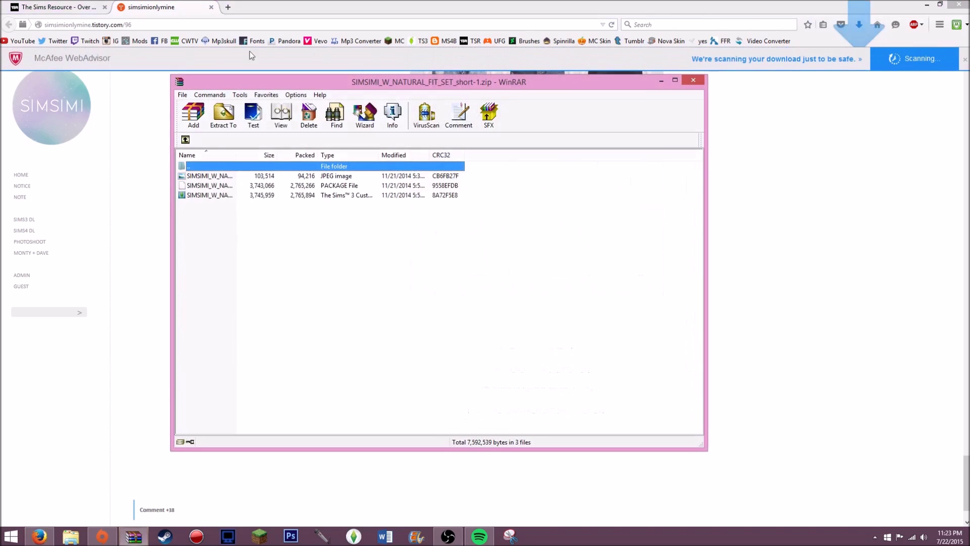
Step: Preview the outfit JPEG, then select the 3,743,066-byte PACKAGE file
double_click(200, 177)
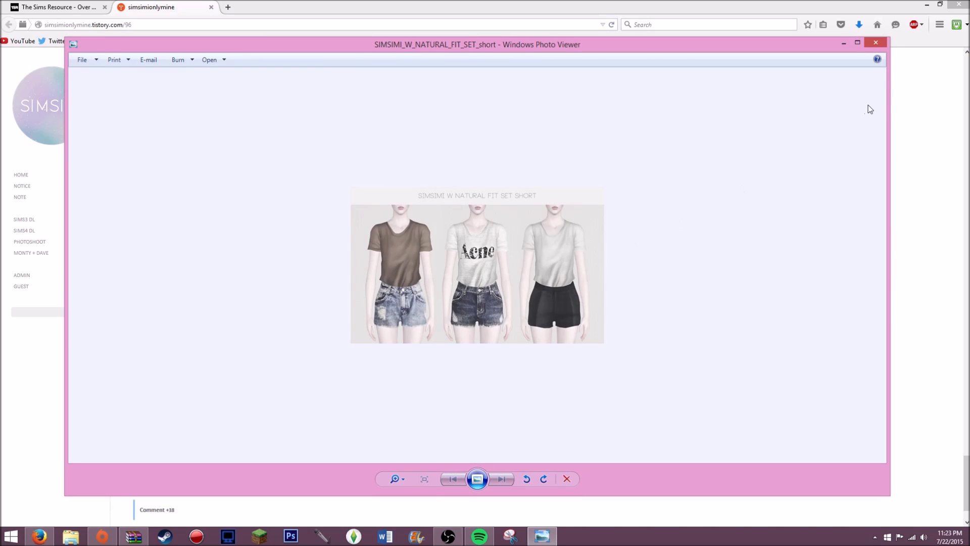
click(876, 43)
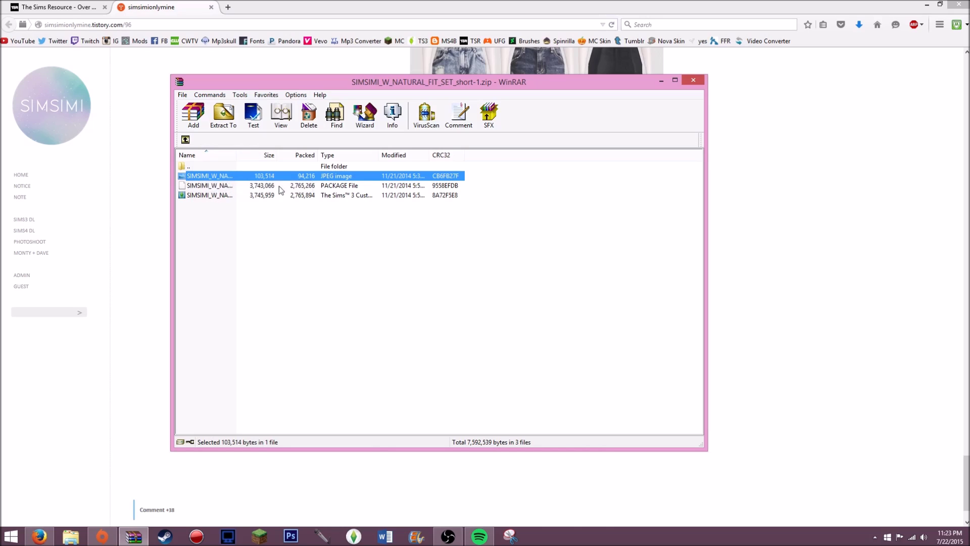
click(278, 187)
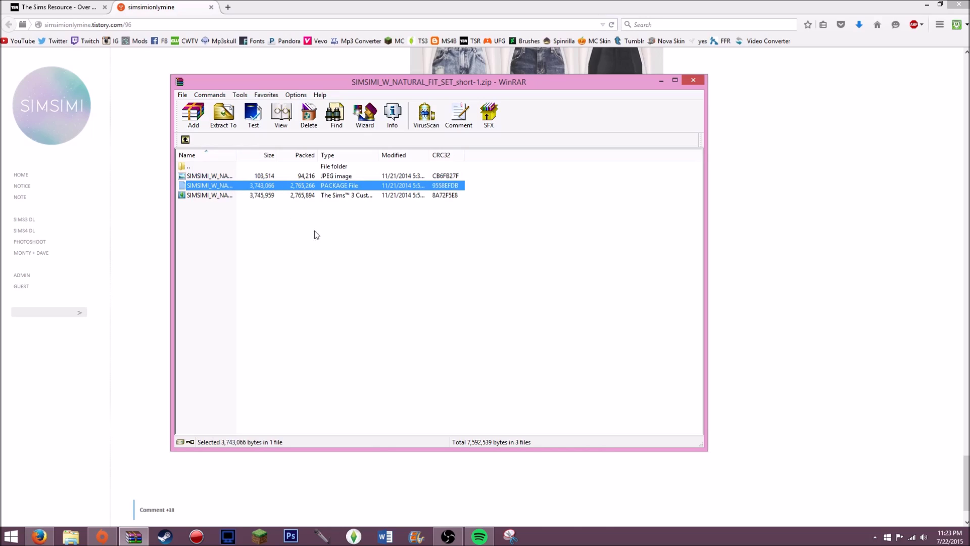
click(343, 197)
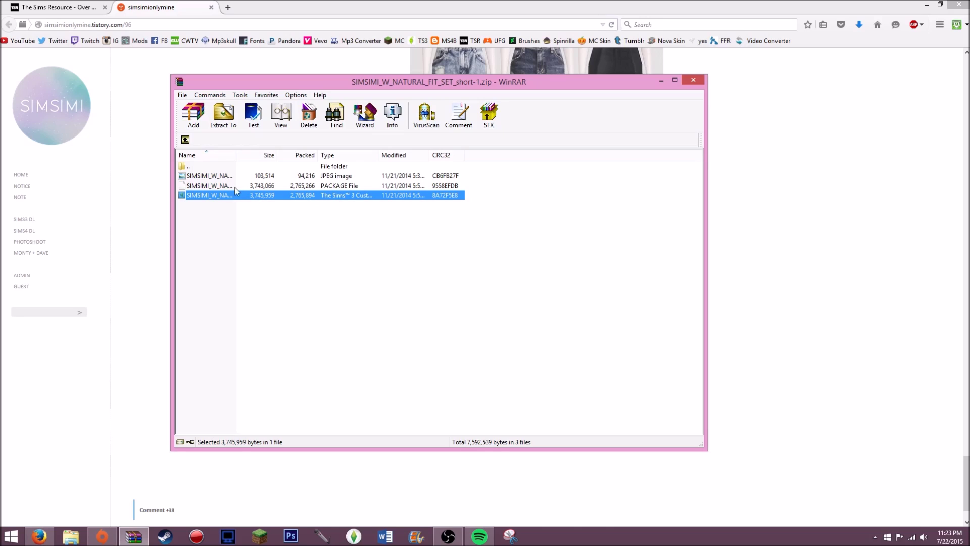
click(197, 187)
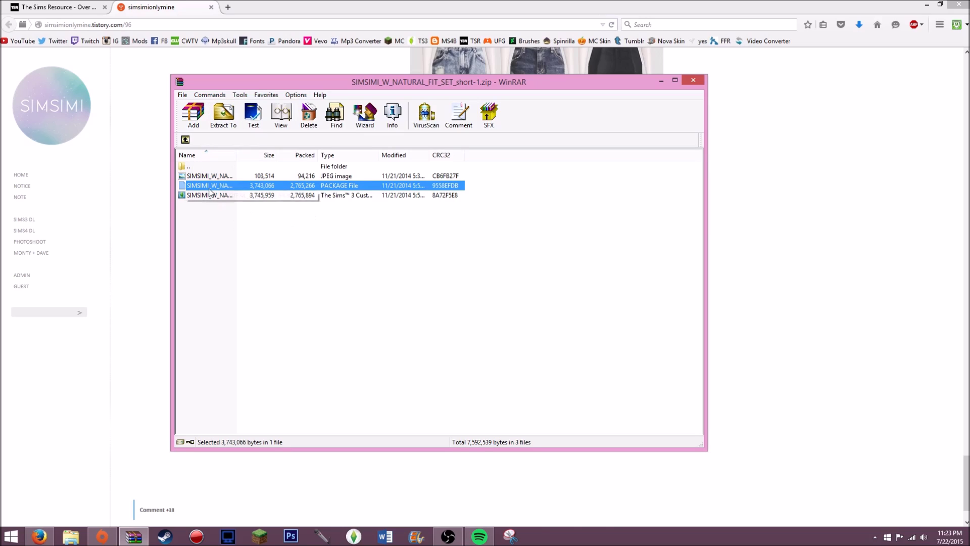
Step: Extract the shorts .package to Documents\Electronic Arts\The Sims 3\Mods\Packages, then close the archive
click(224, 117)
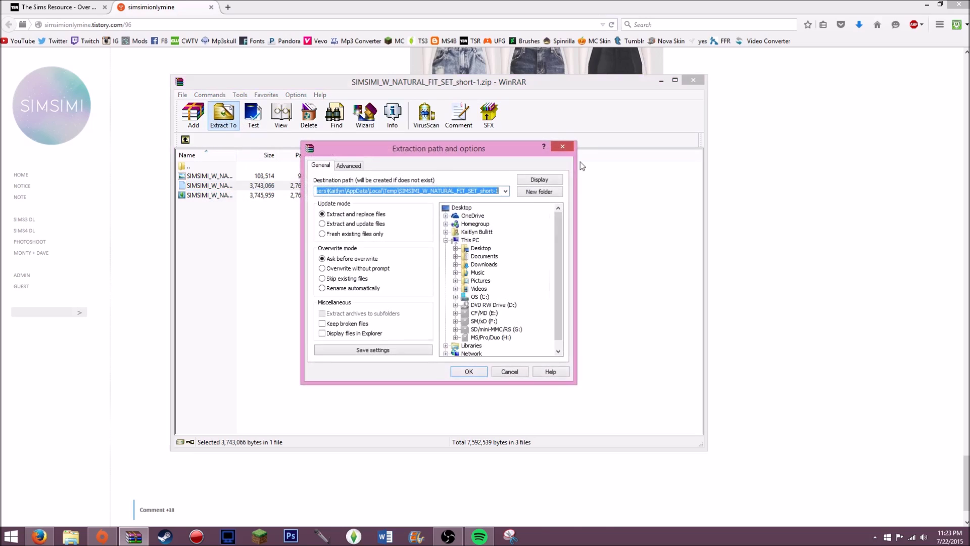
double_click(483, 258)
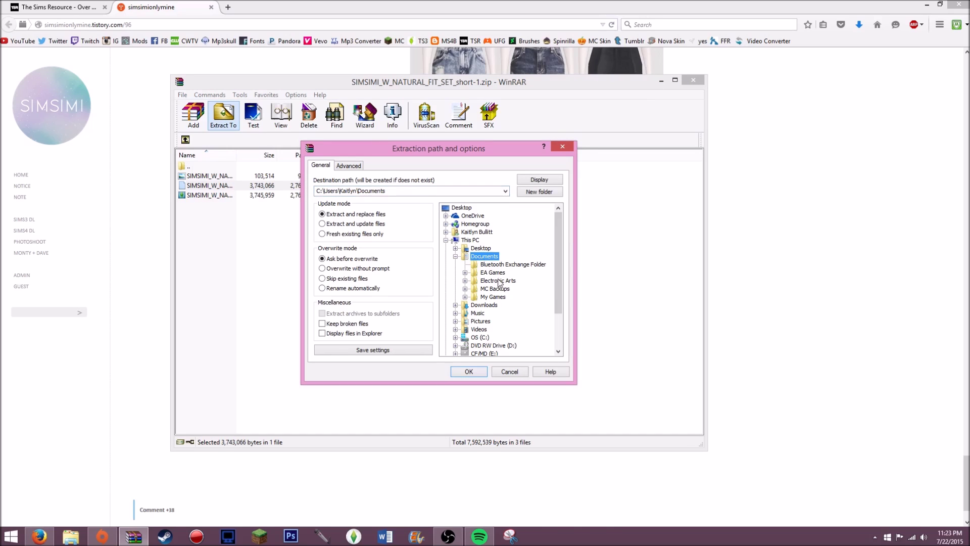
double_click(494, 274)
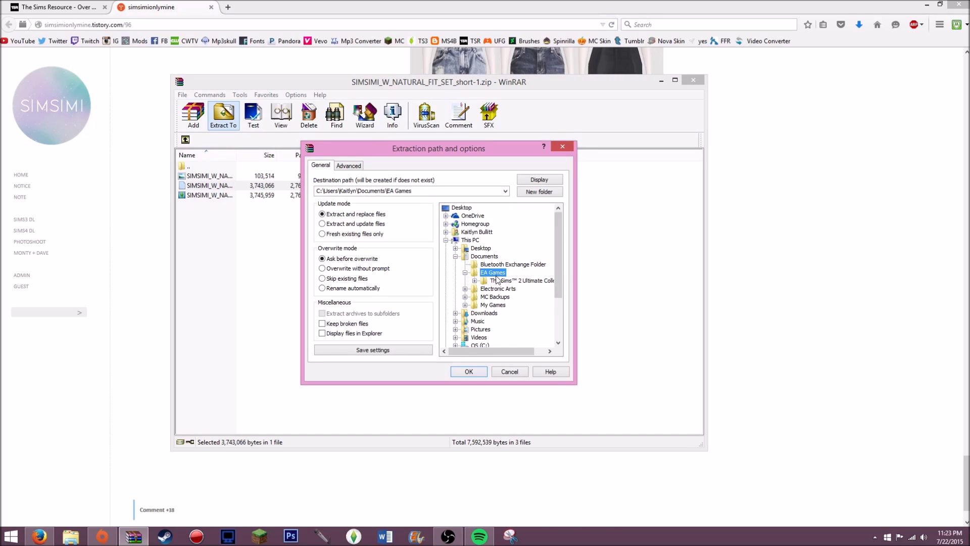
double_click(498, 283)
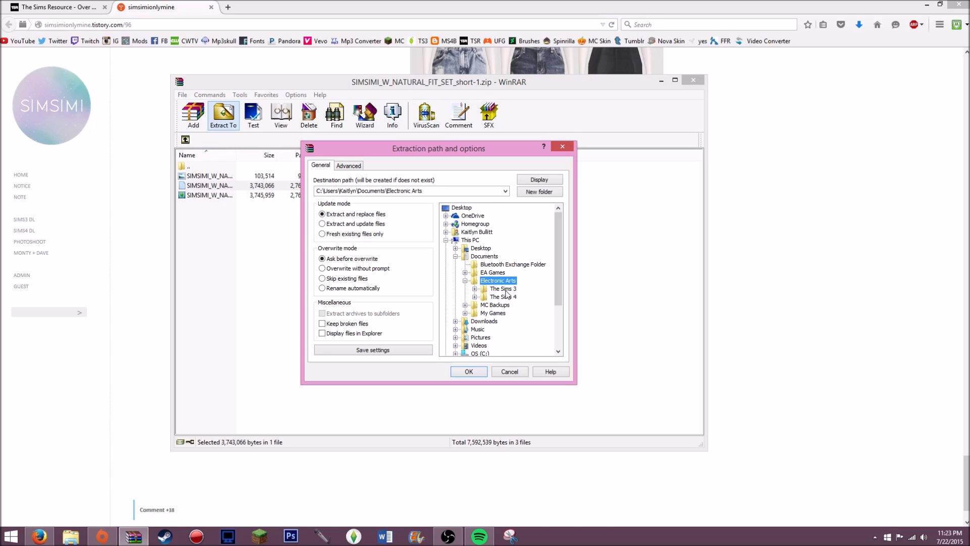
double_click(505, 290)
click(510, 324)
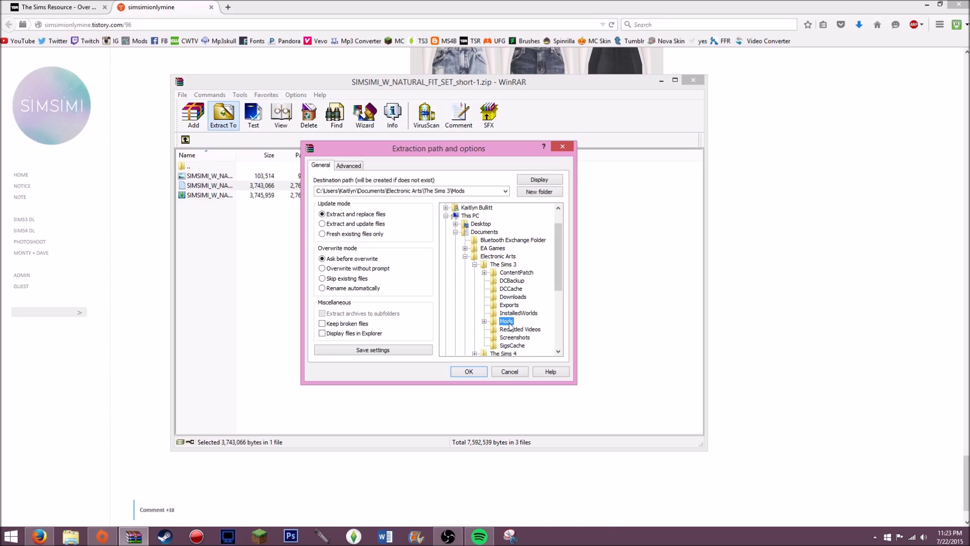
double_click(508, 322)
click(521, 337)
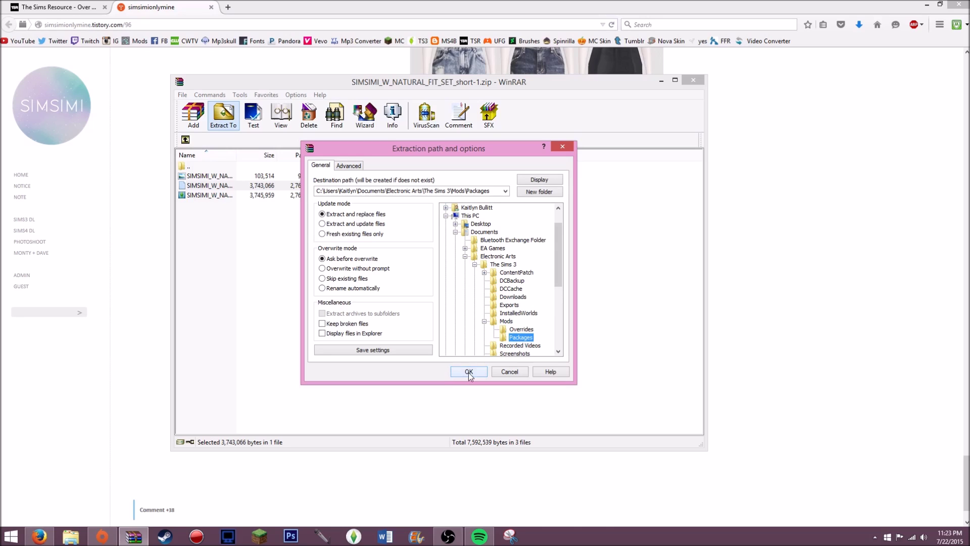
click(469, 372)
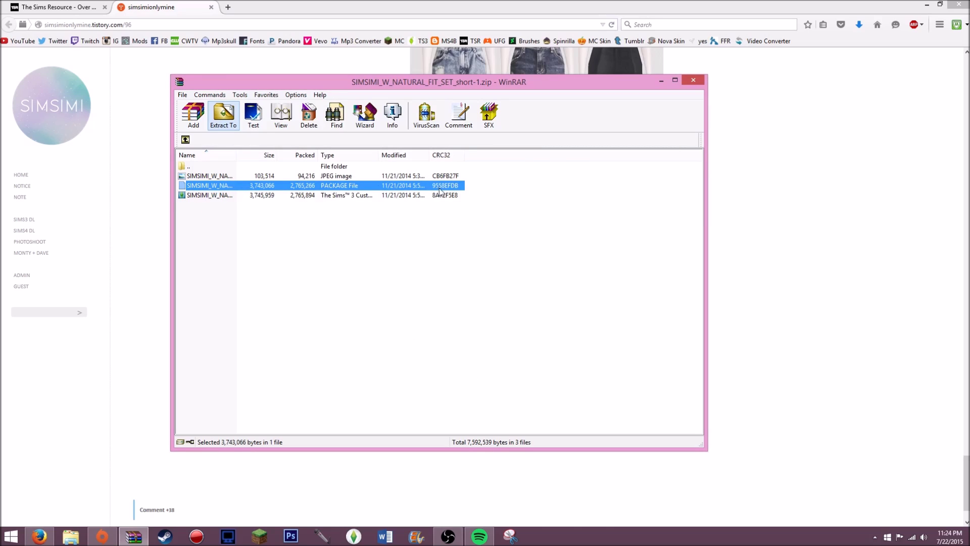
click(693, 81)
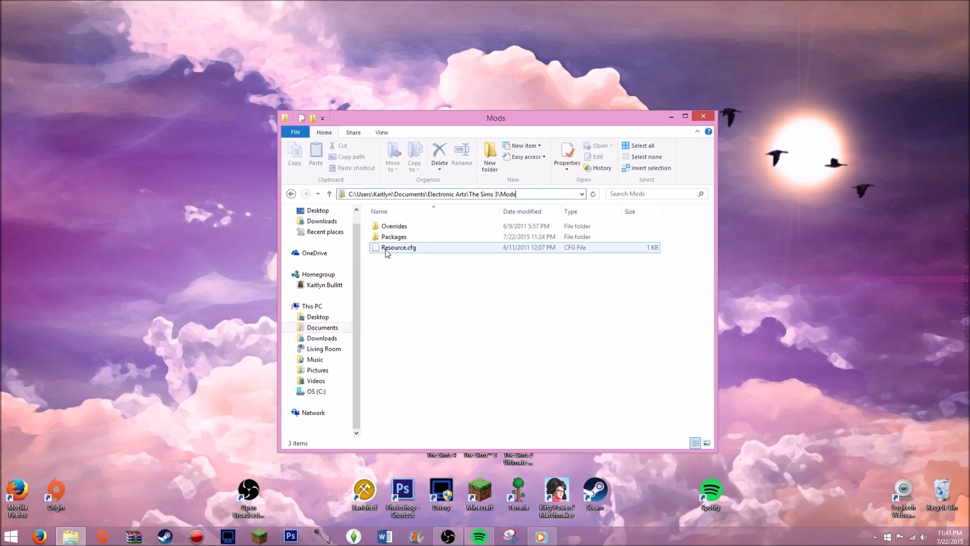
Step: Open the Packages folder to confirm SIMSIMI_W_NATURAL_FIT_SET_short.package sits beside NoBuildSparkles and nointro
click(558, 329)
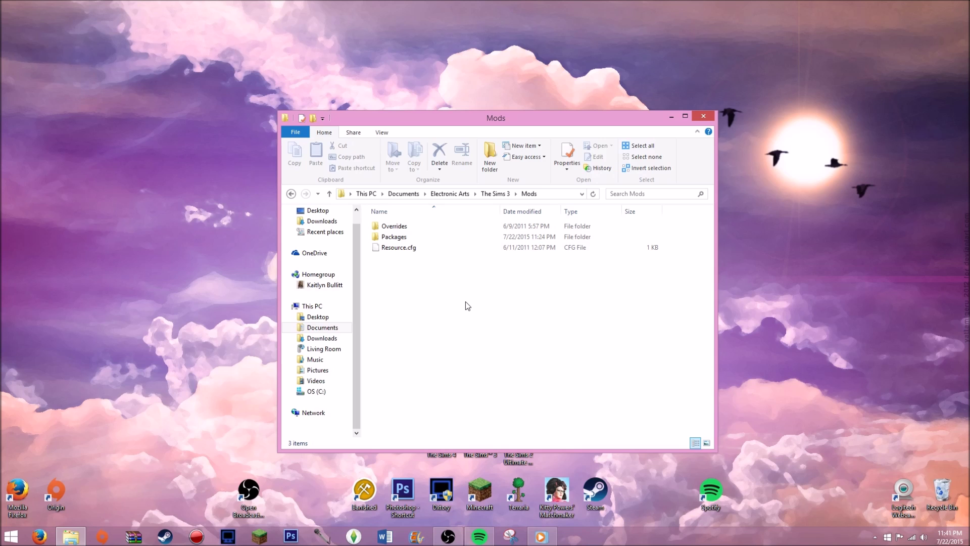
click(394, 238)
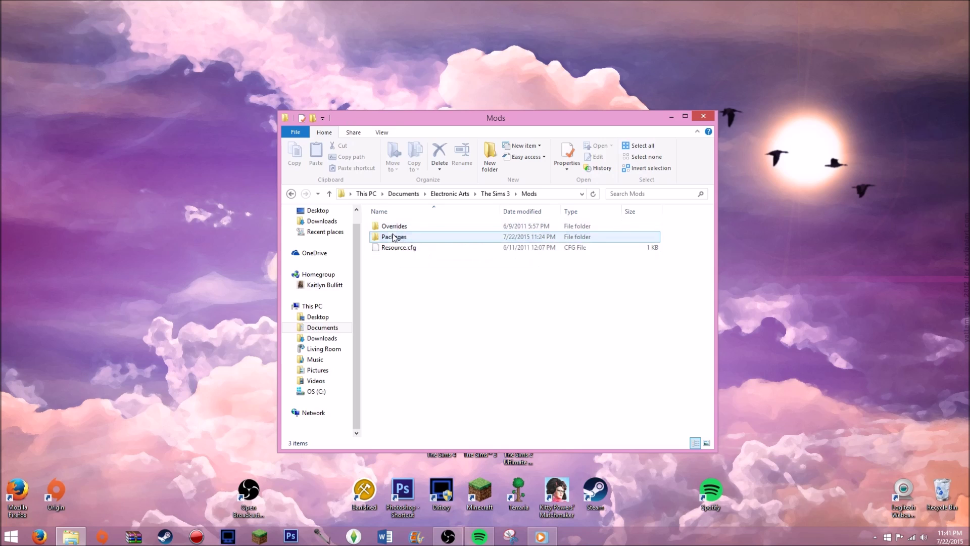
double_click(394, 238)
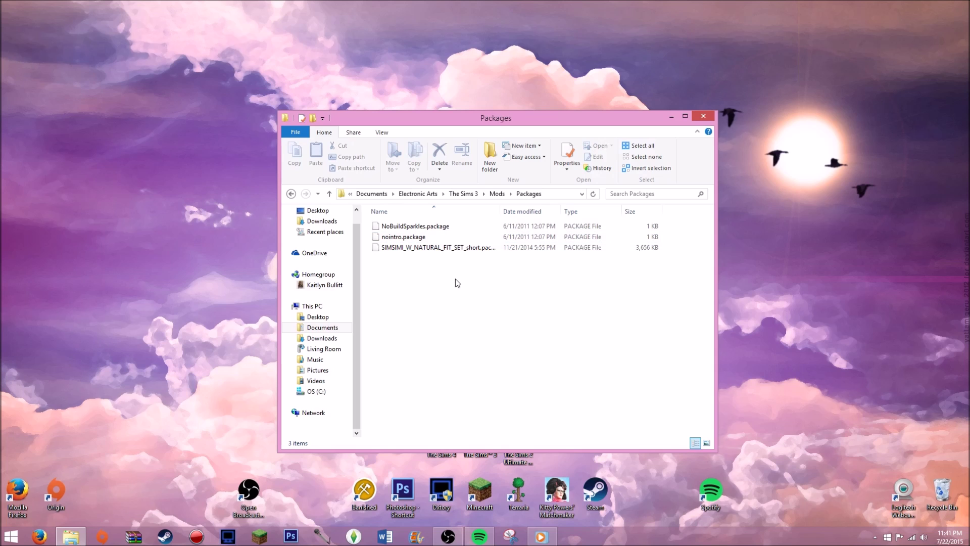